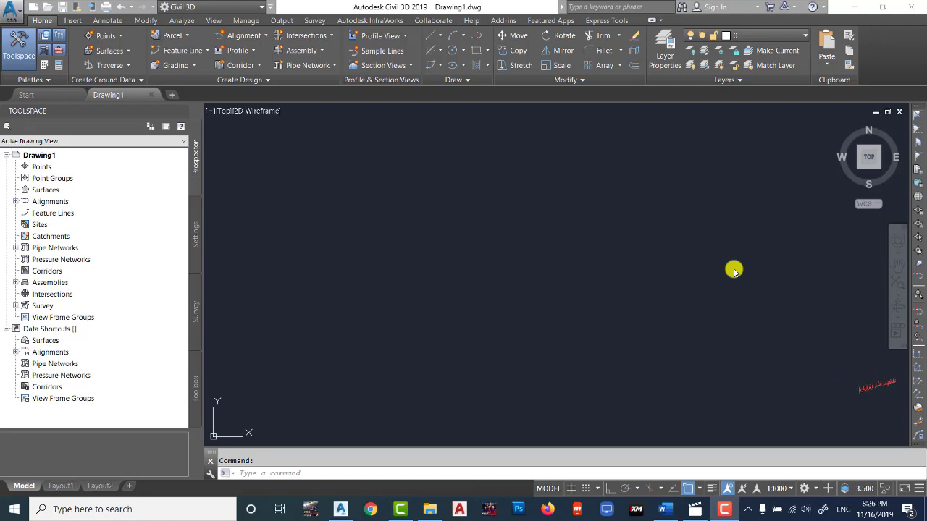
- Import POINTS_1.csv into Drawing1 as PNEZD (comma delimited) points
click(703, 263)
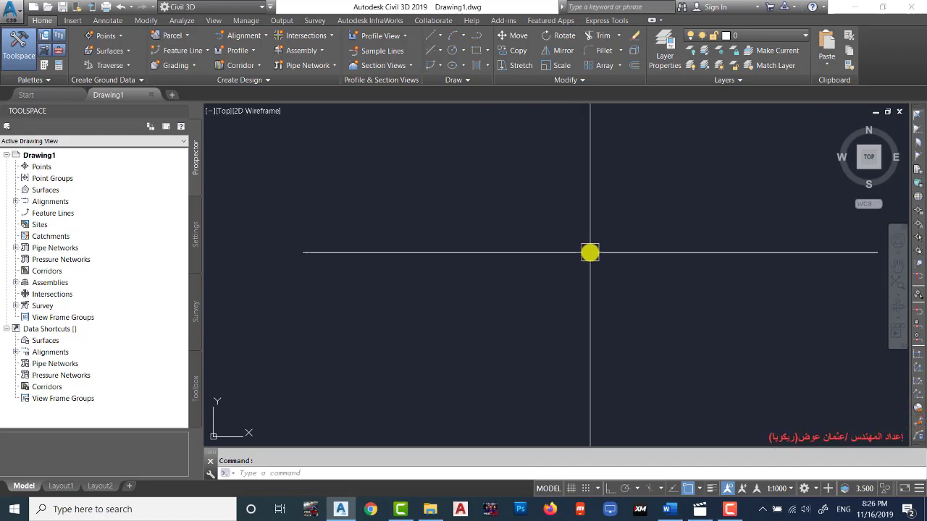
right_click(39, 166)
click(85, 176)
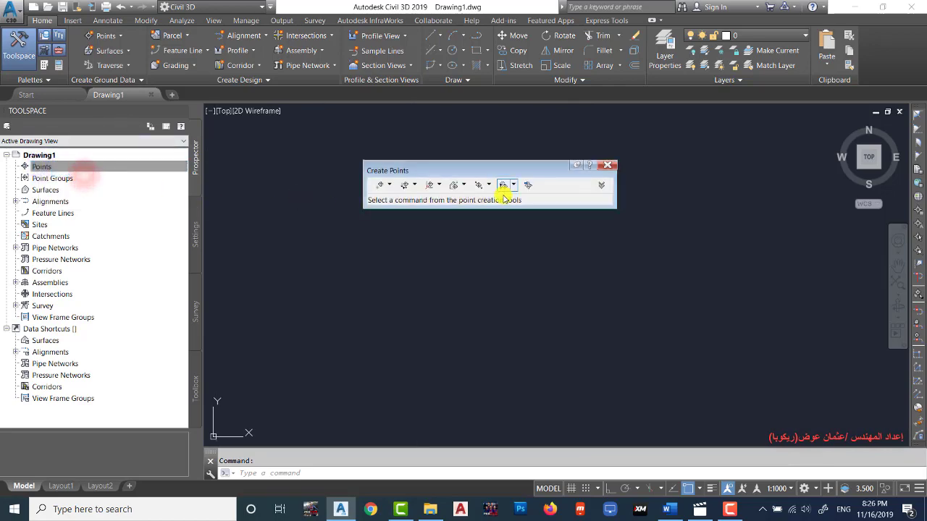
click(526, 186)
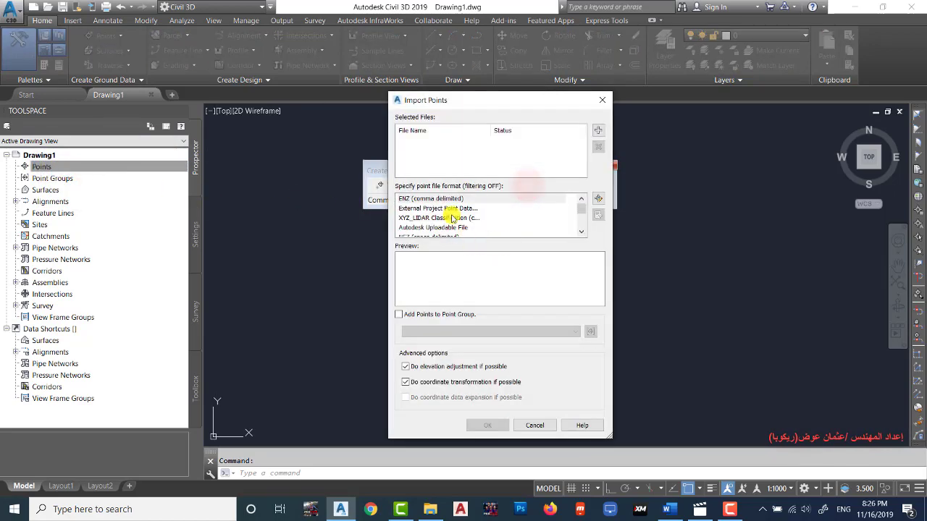
click(598, 131)
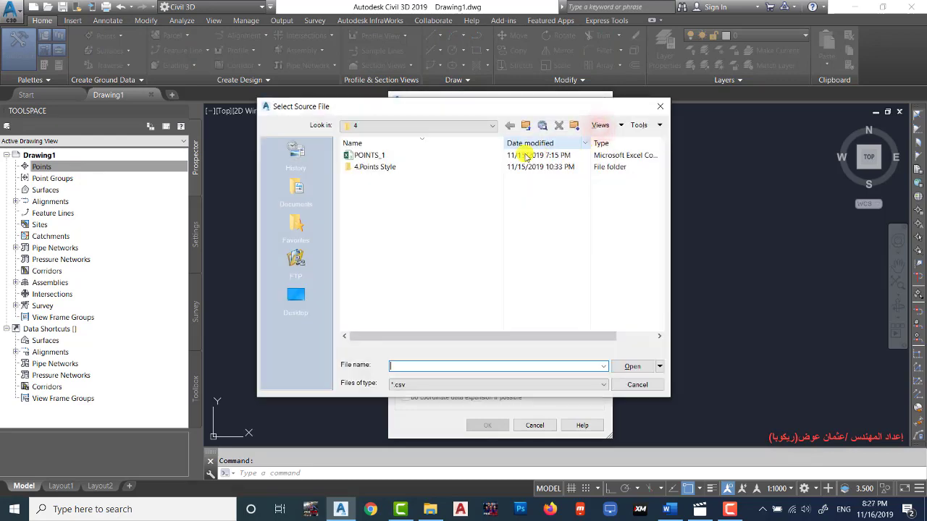
click(384, 156)
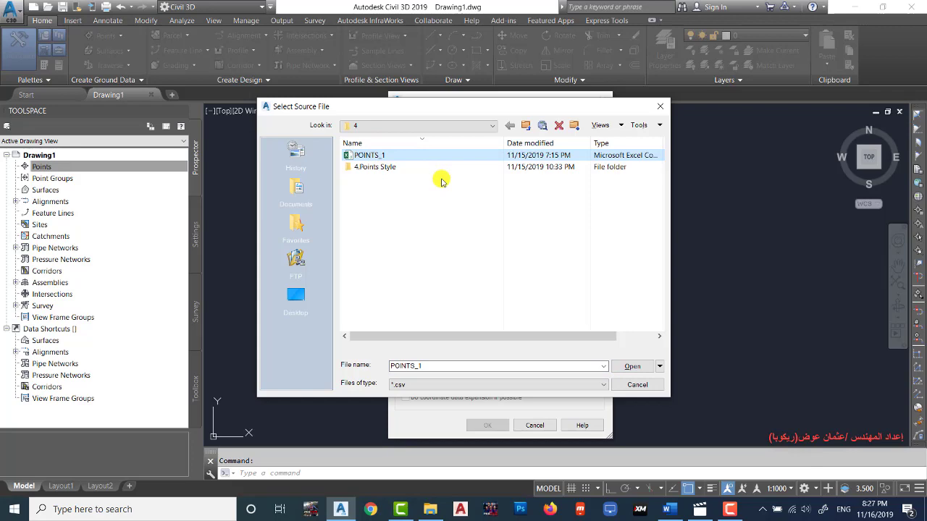
click(633, 366)
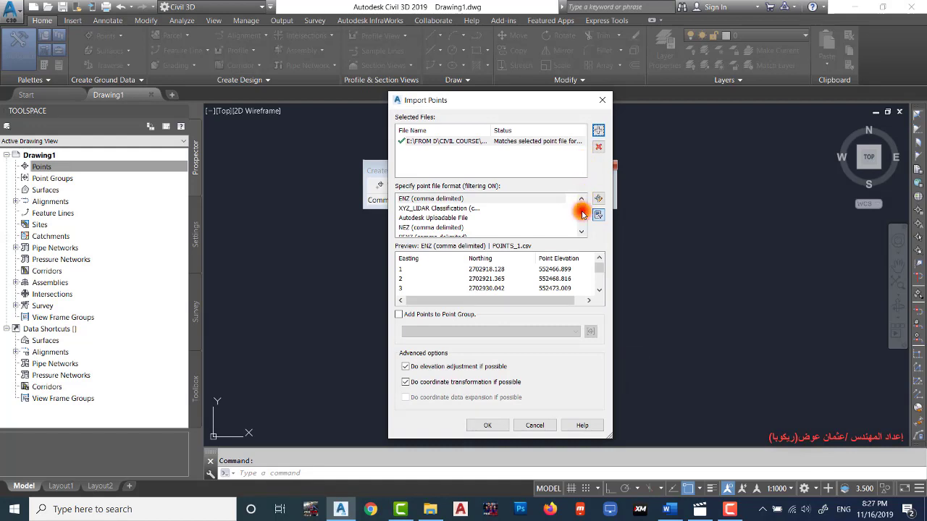
drag(583, 214, 585, 224)
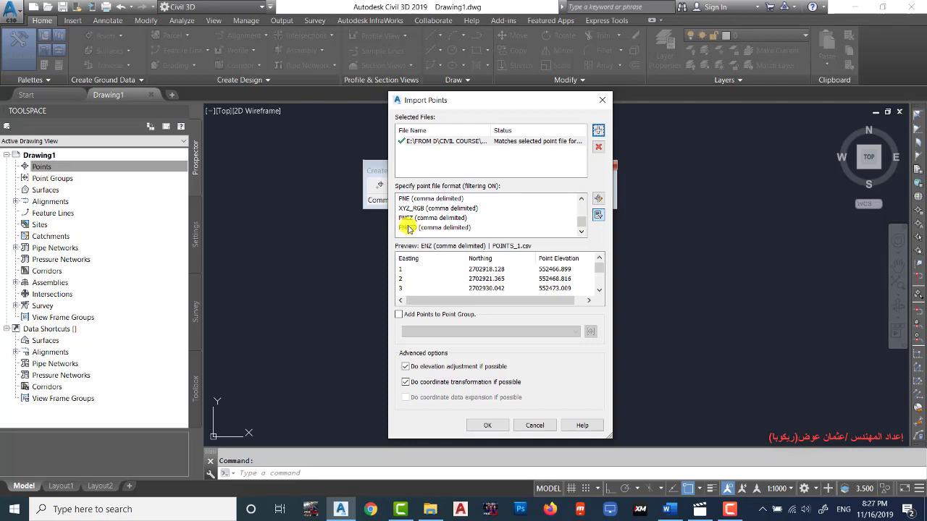
click(425, 229)
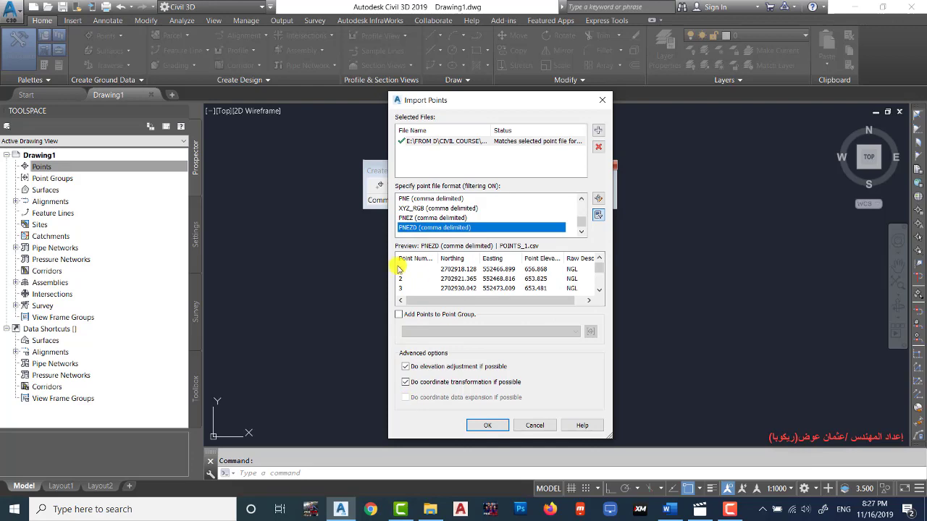
click(487, 425)
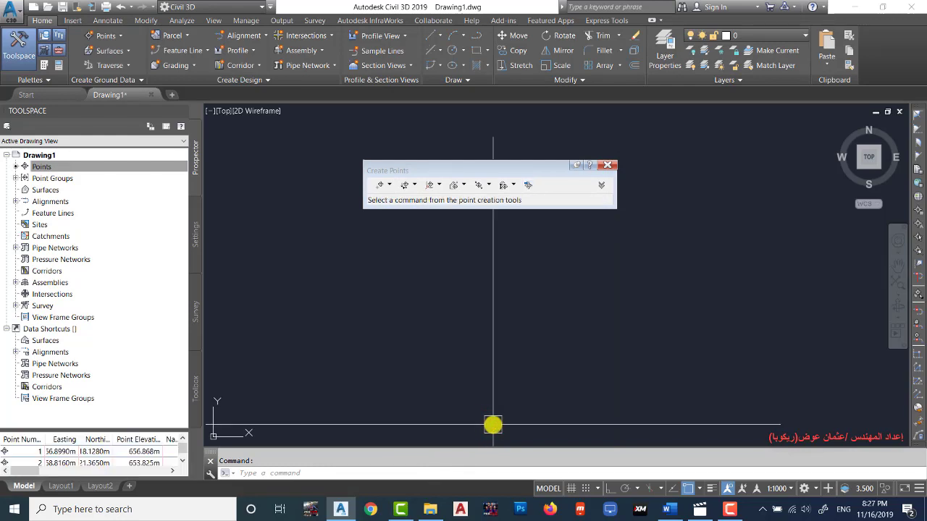
- Close the Create Points toolbar and zoom to fit all the imported points in view
click(607, 164)
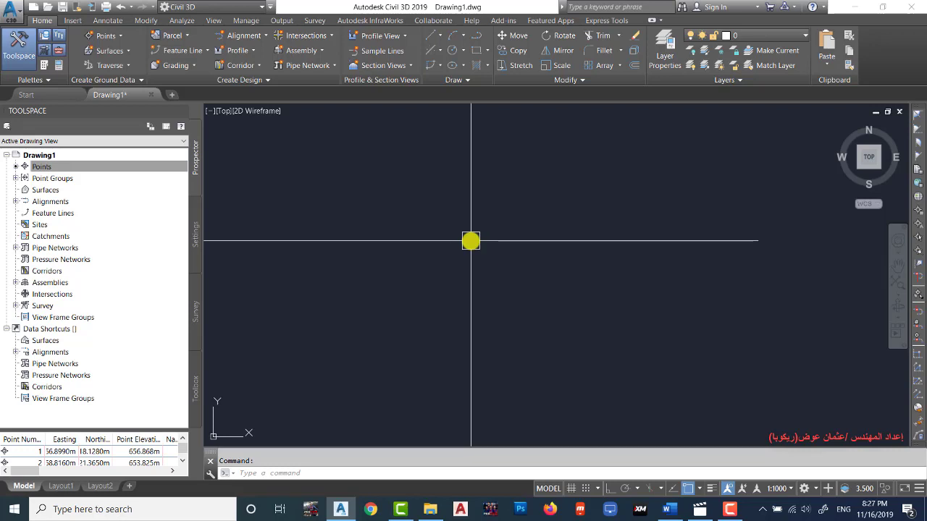
middle_click(481, 246)
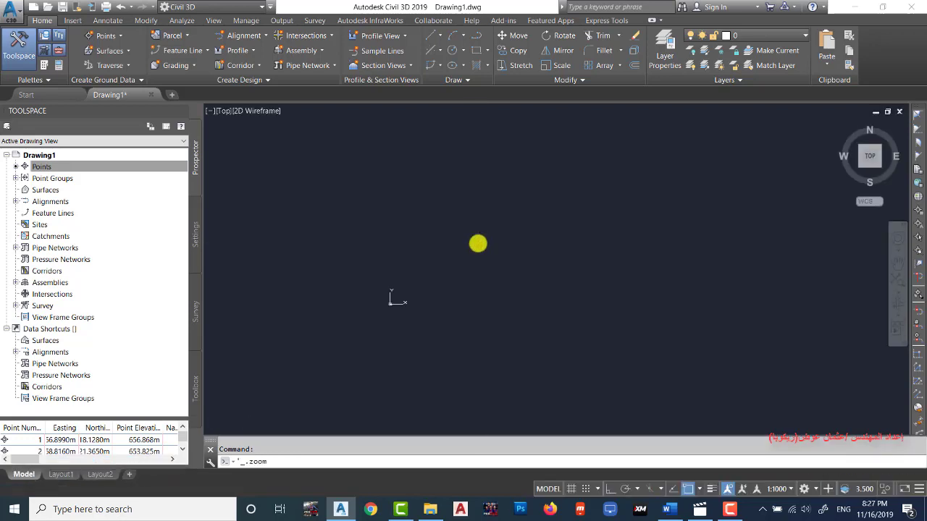
scroll(519, 301, down, 2)
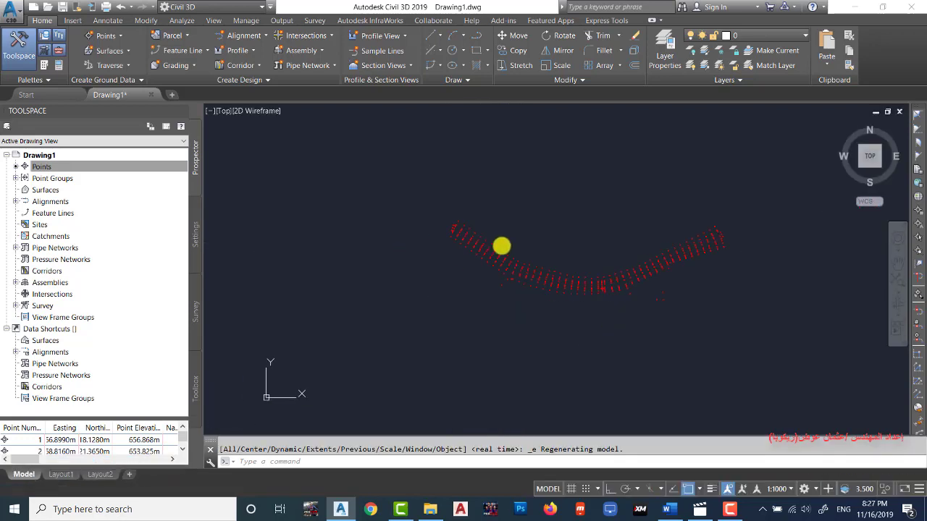
scroll(471, 247, up, 1)
scroll(476, 241, up, 1)
scroll(399, 248, up, 2)
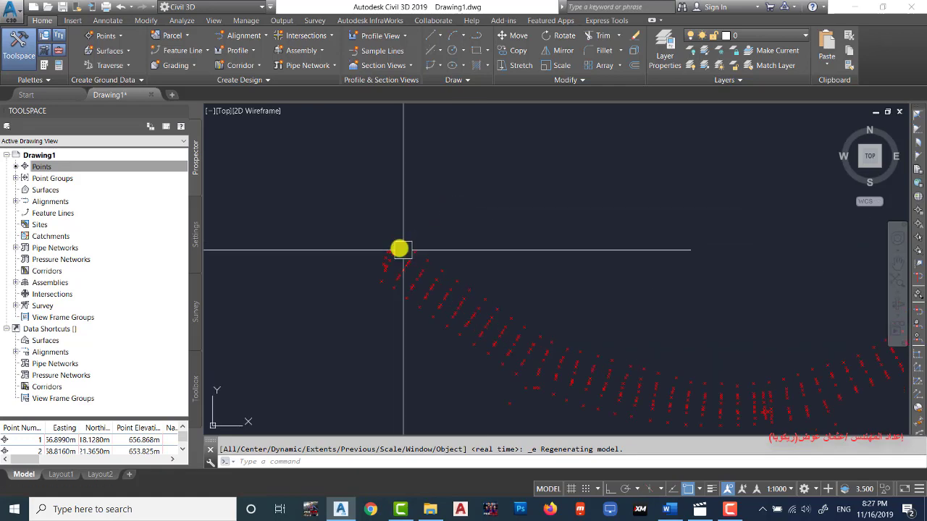
scroll(407, 233, up, 1)
scroll(405, 243, up, 1)
scroll(404, 239, down, 1)
scroll(407, 225, up, 1)
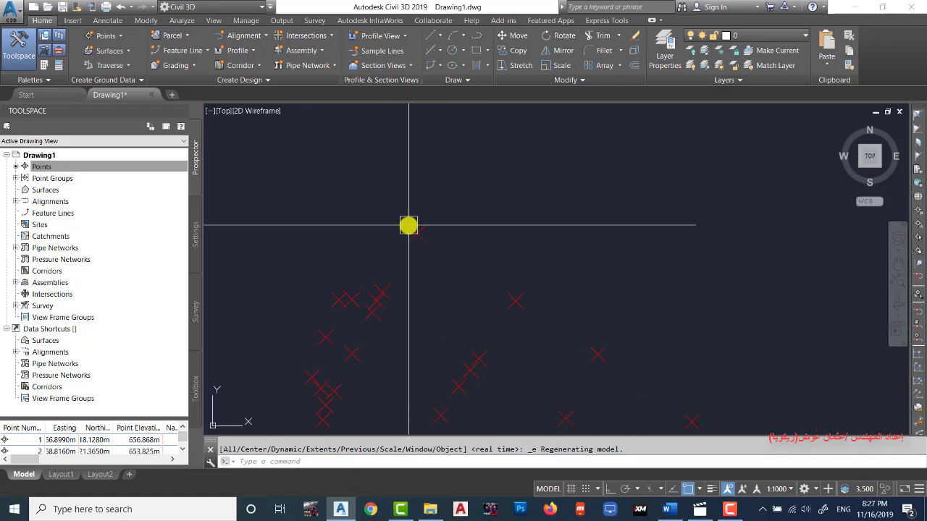
scroll(412, 225, down, 1)
scroll(412, 218, down, 1)
scroll(416, 225, up, 1)
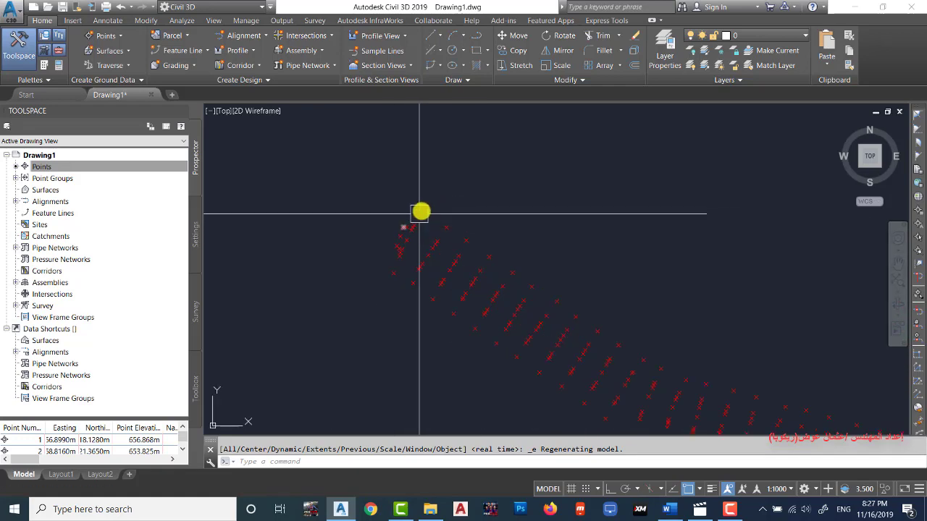
scroll(434, 201, up, 1)
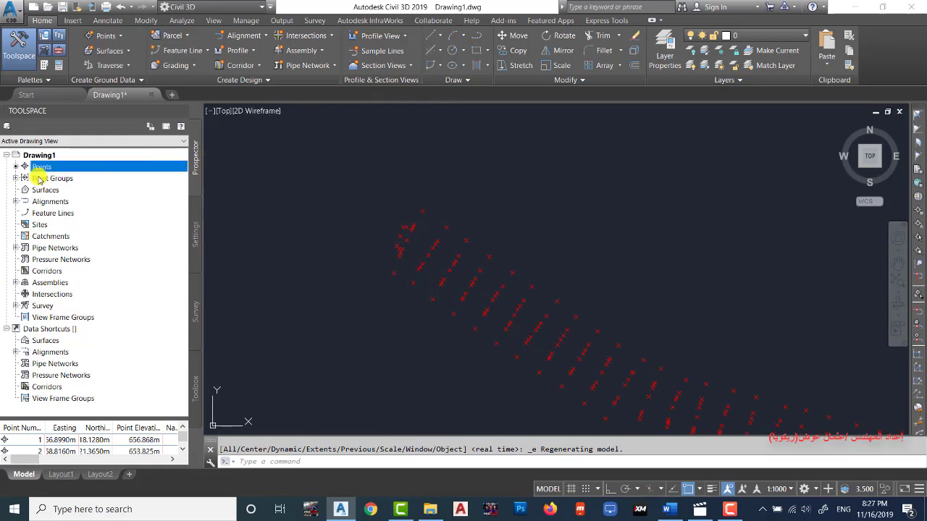
- Open the _All Points group's properties and start editing its Basic point style
click(16, 178)
right_click(58, 190)
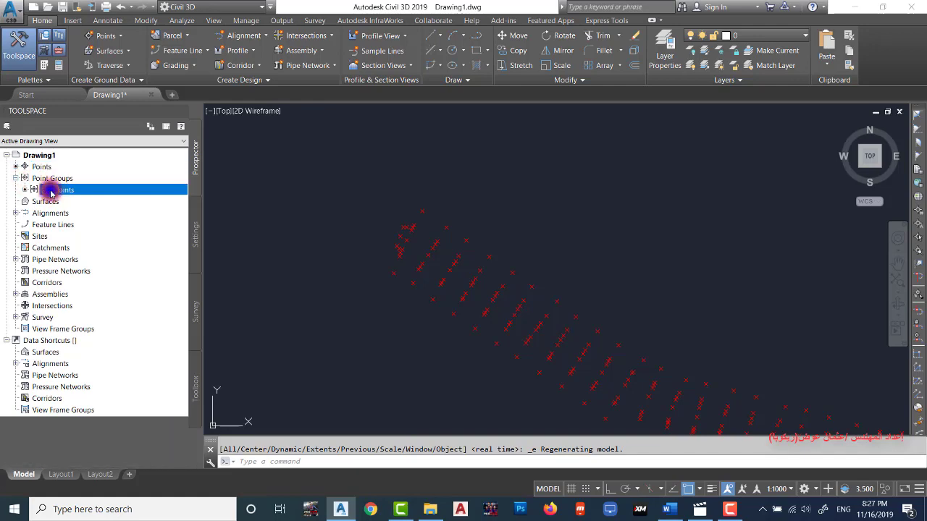
click(84, 197)
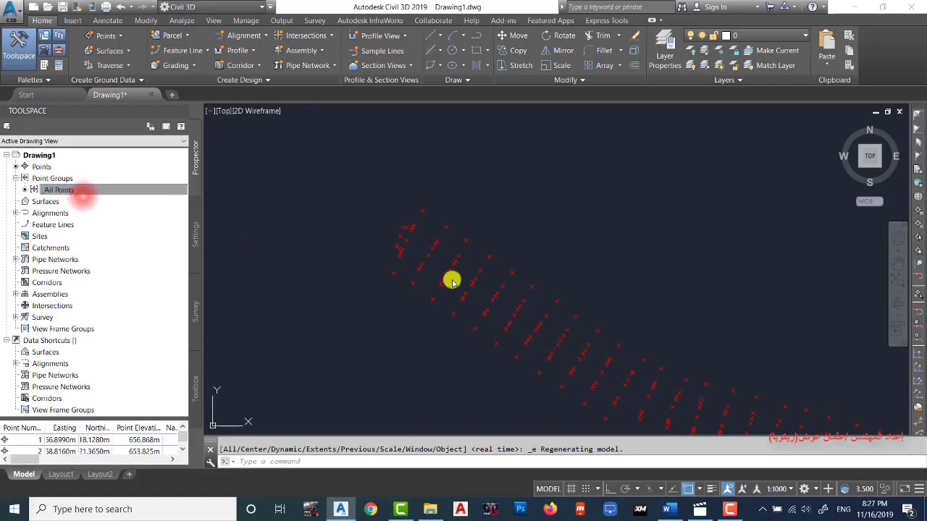
drag(235, 133, 471, 113)
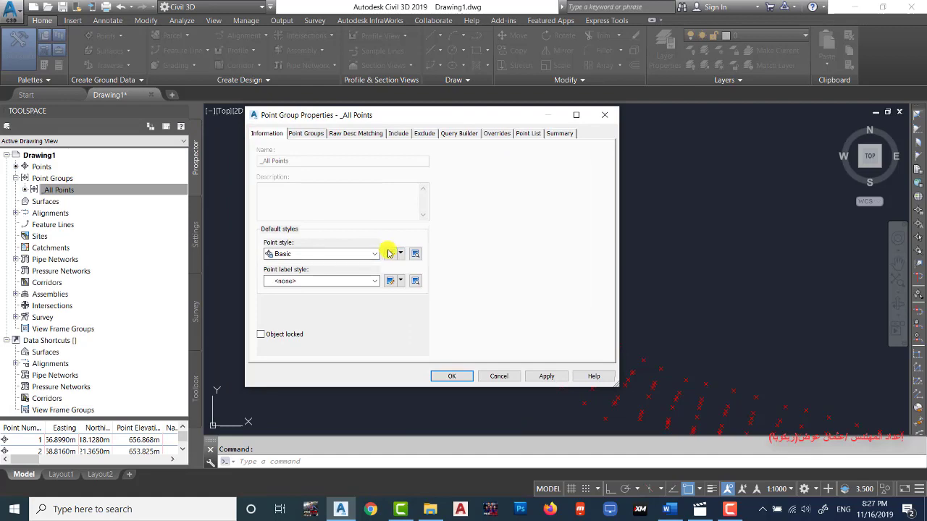
click(389, 255)
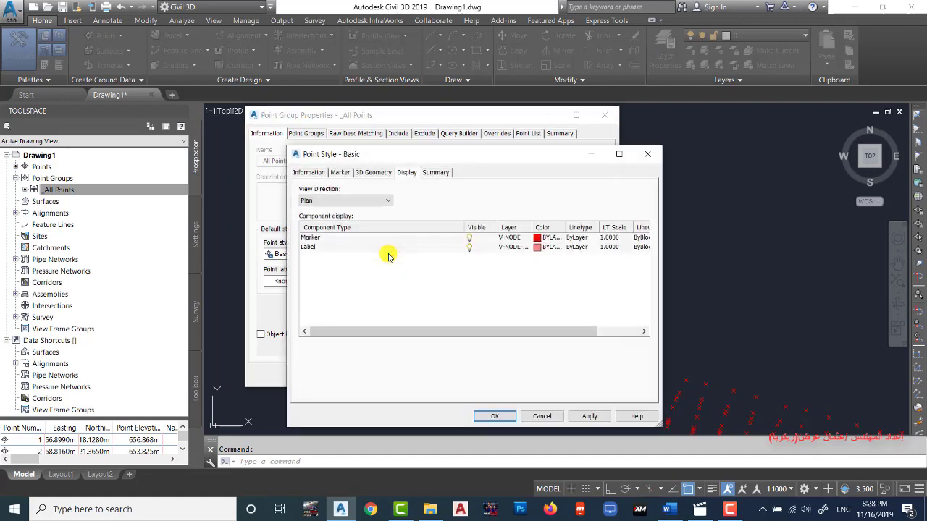
- Give the Basic style an X-and-circle marker in colour 100 green, and save
click(341, 173)
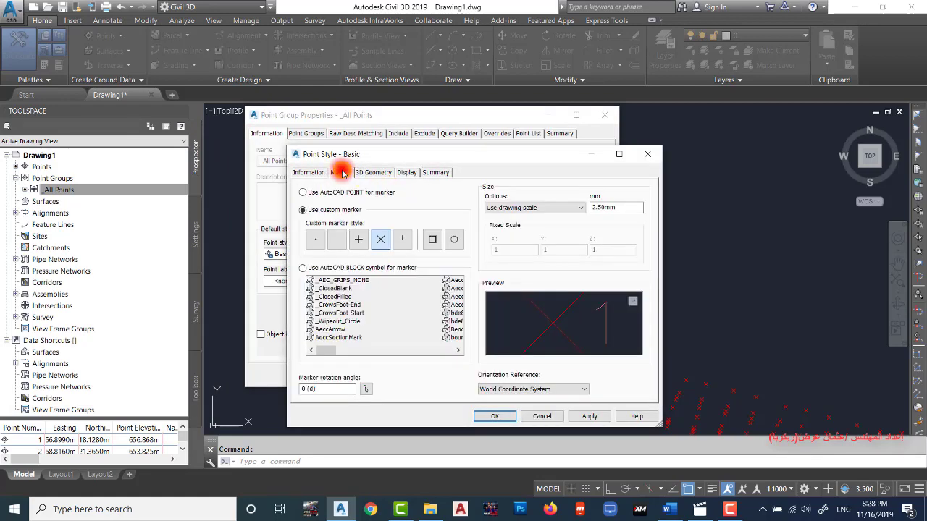
click(380, 239)
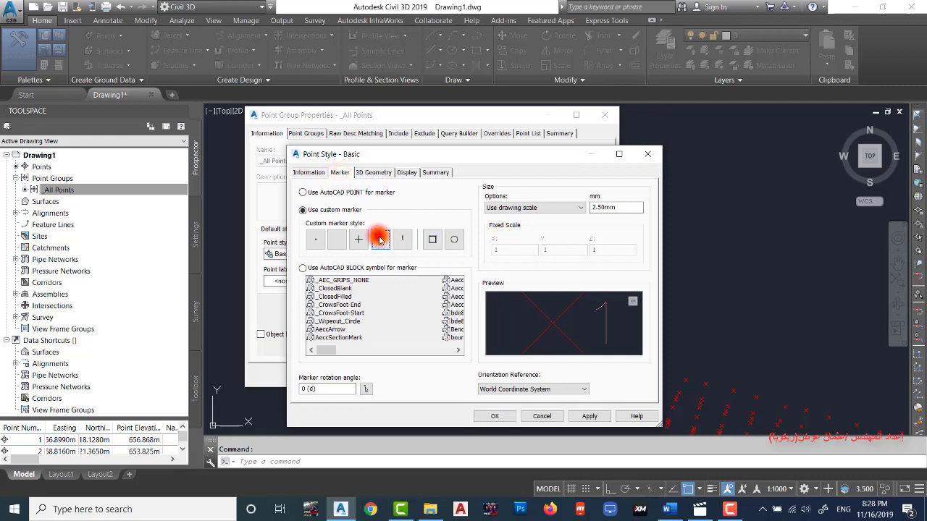
click(454, 239)
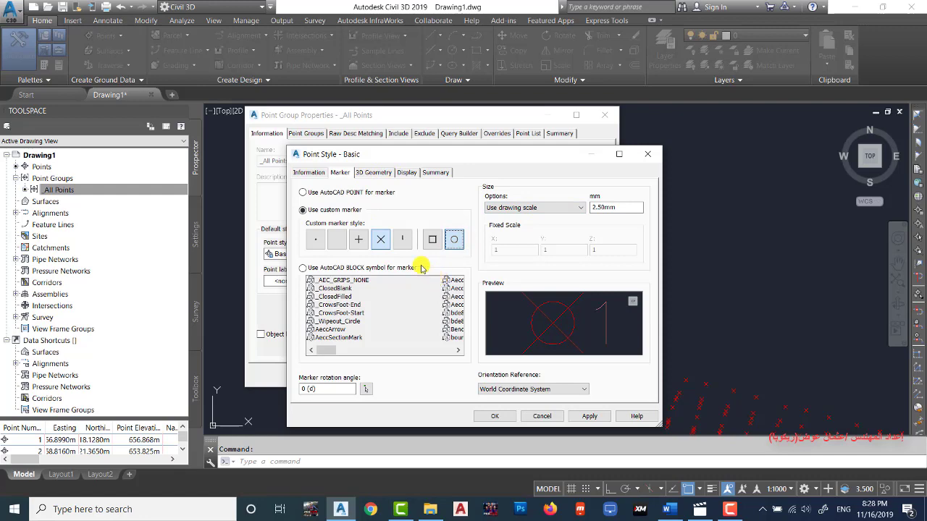
click(407, 173)
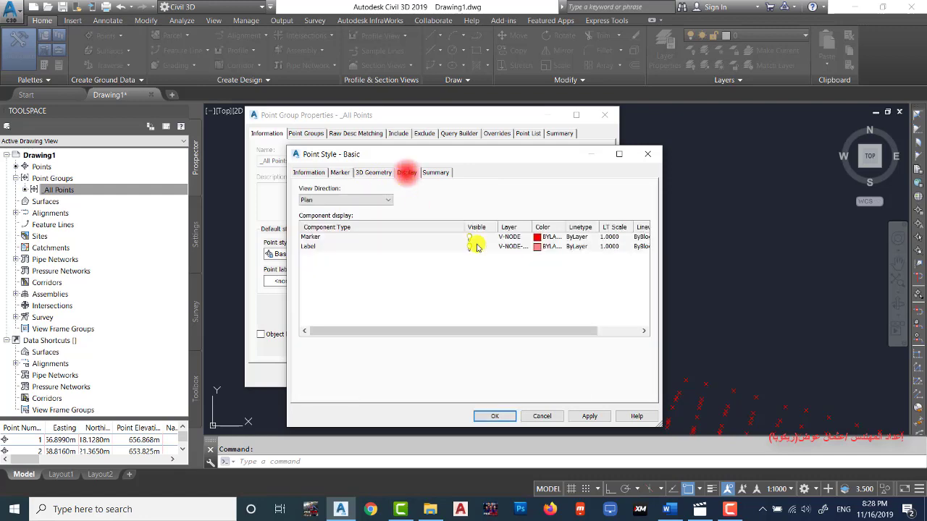
click(536, 237)
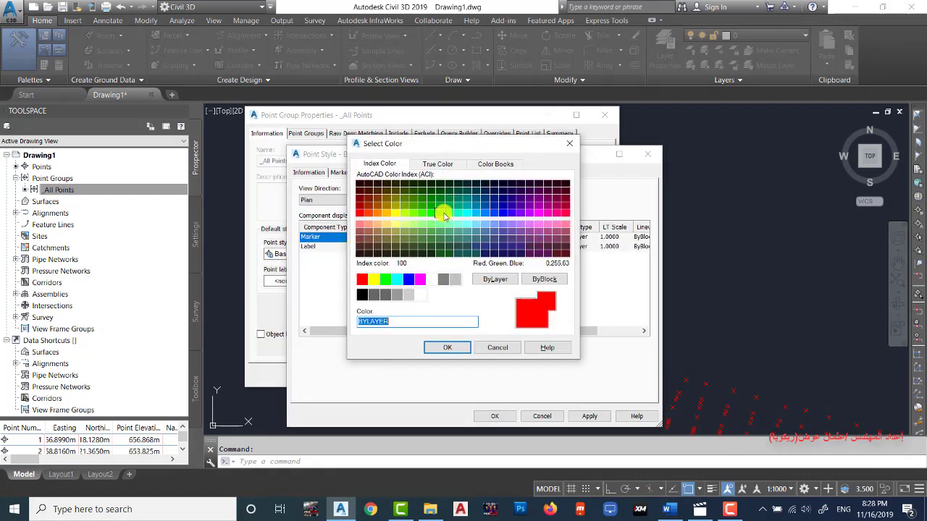
click(440, 211)
click(447, 348)
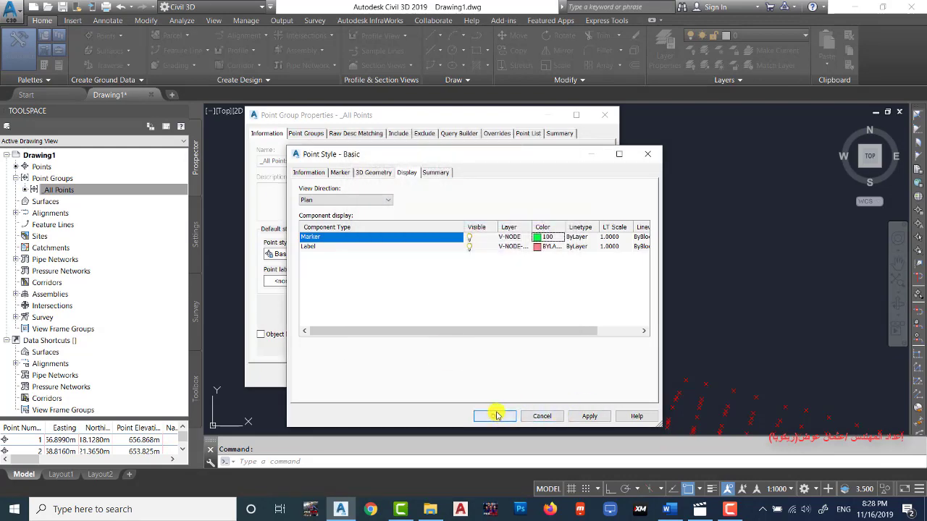
click(494, 415)
click(454, 377)
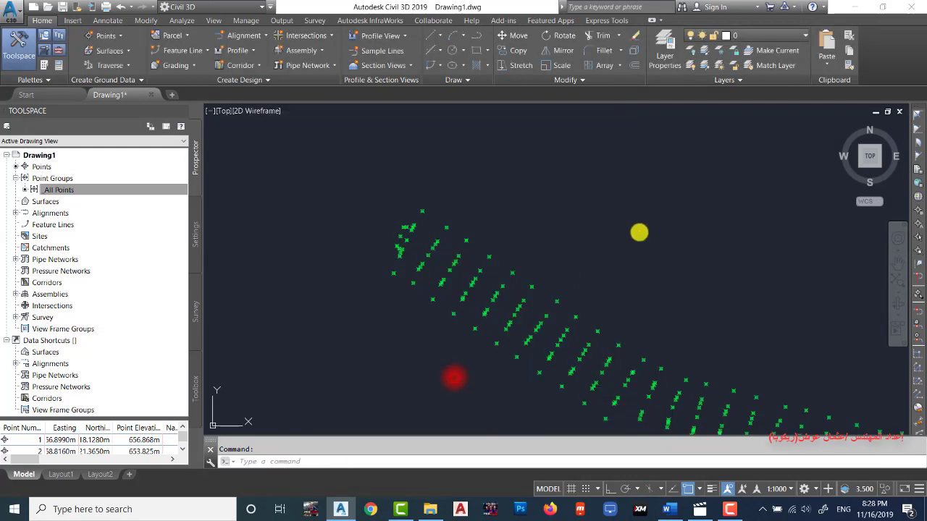
scroll(440, 224, up, 1)
scroll(440, 216, up, 3)
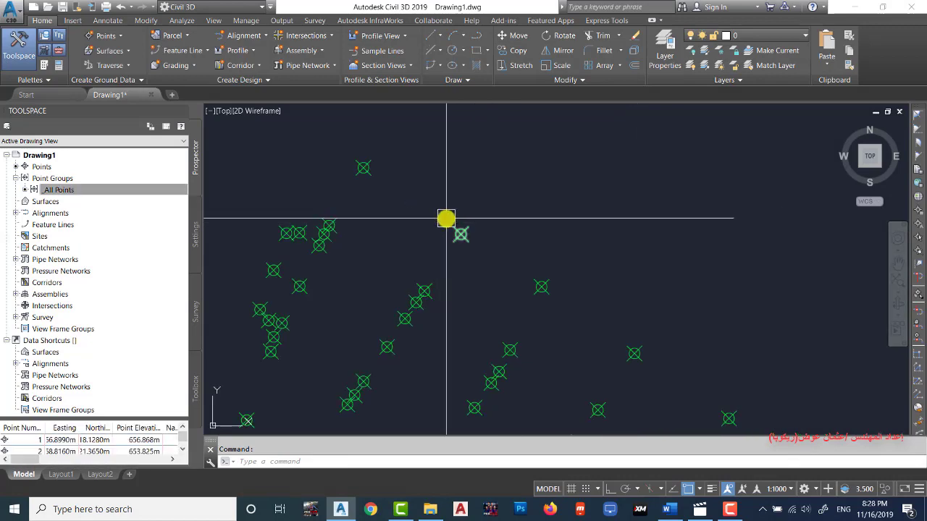
scroll(441, 217, down, 4)
middle_drag(461, 238, 379, 182)
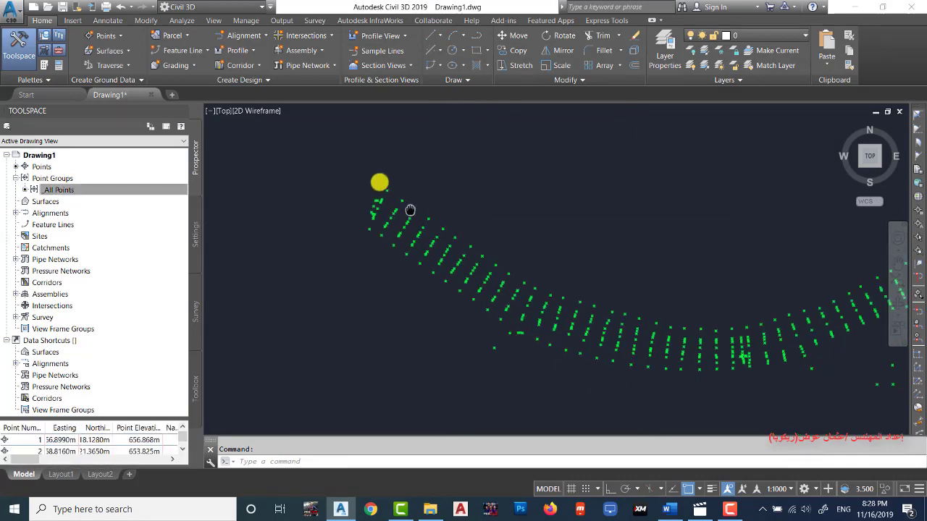
middle_drag(511, 249, 444, 252)
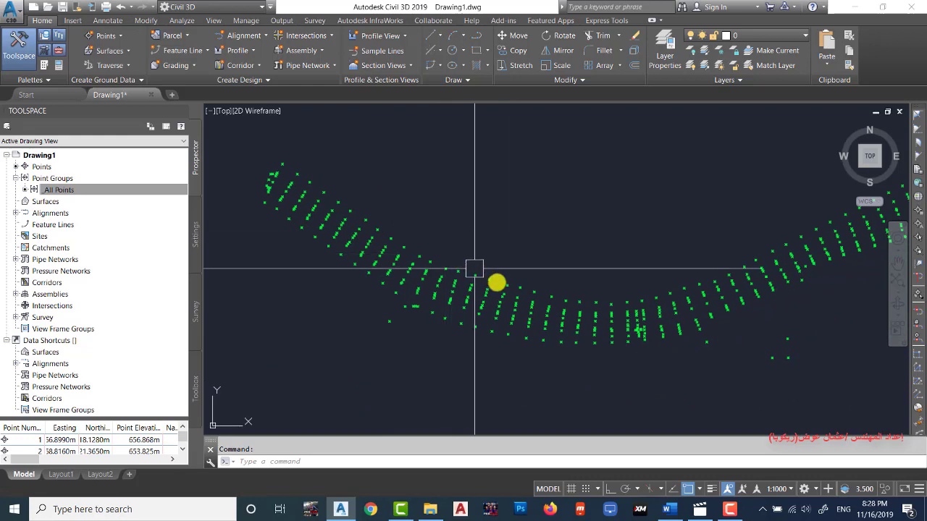
middle_drag(497, 287, 507, 304)
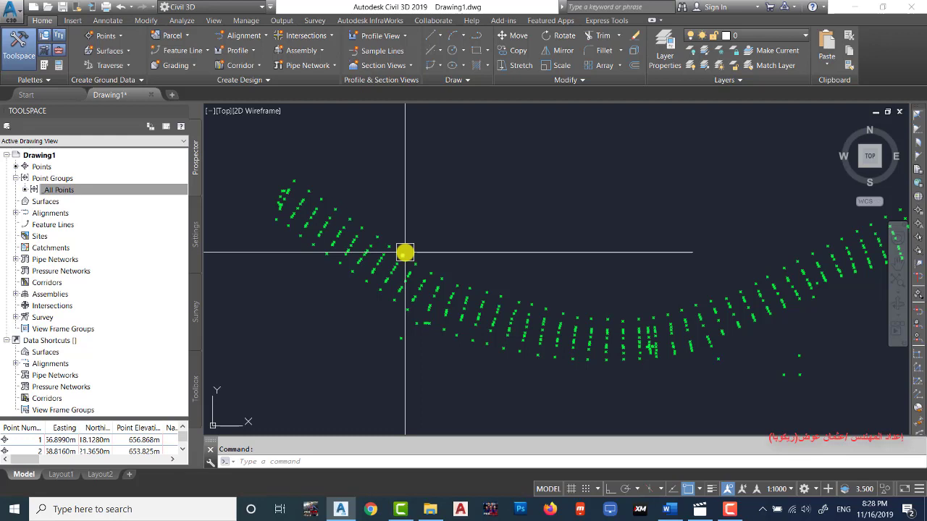
mouse_move(402, 252)
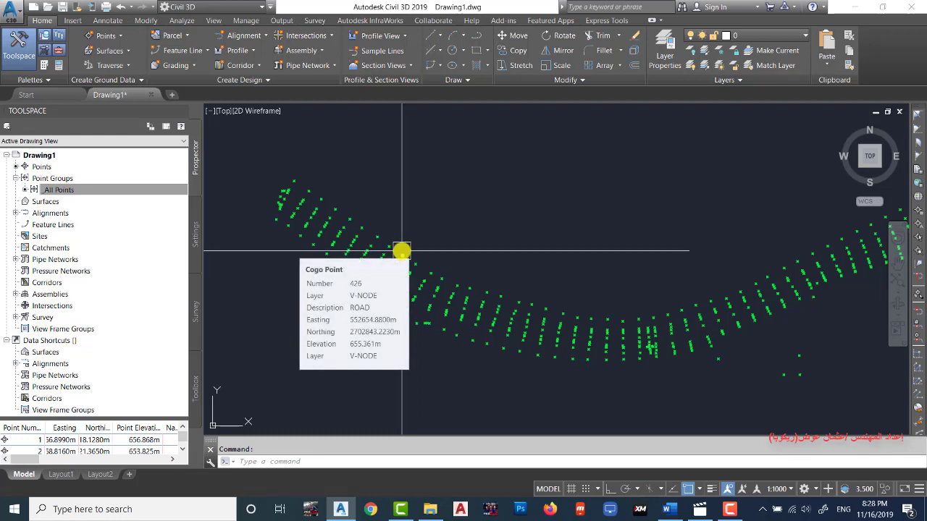
scroll(331, 207, up, 2)
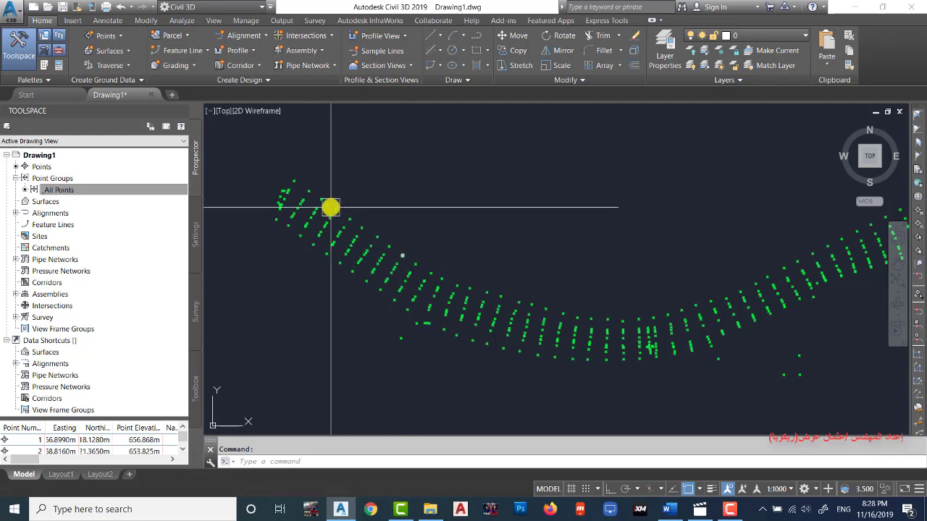
scroll(254, 169, up, 2)
scroll(326, 205, up, 3)
scroll(338, 197, up, 2)
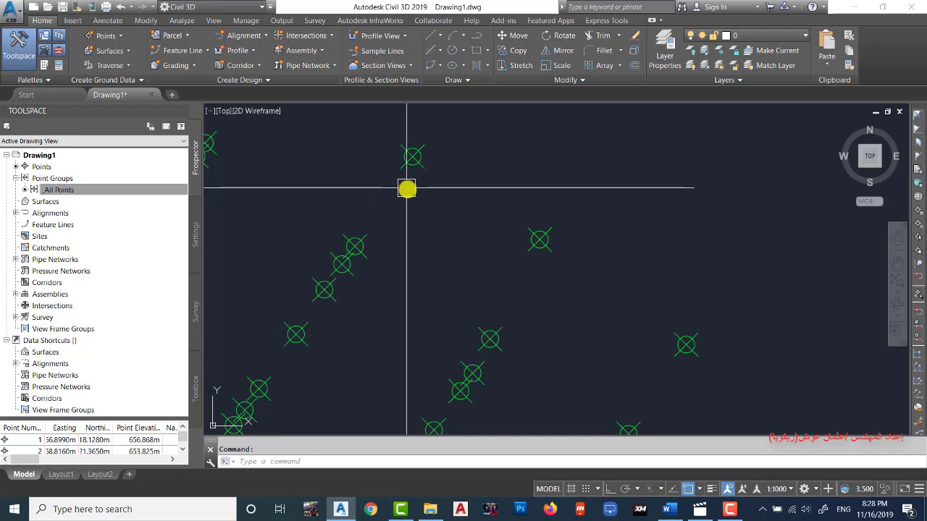
scroll(409, 195, down, 3)
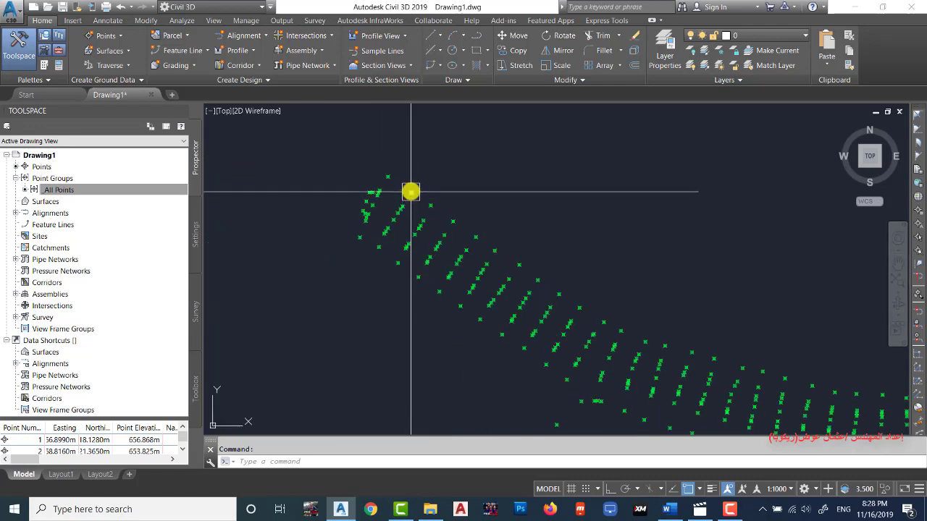
scroll(410, 189, up, 3)
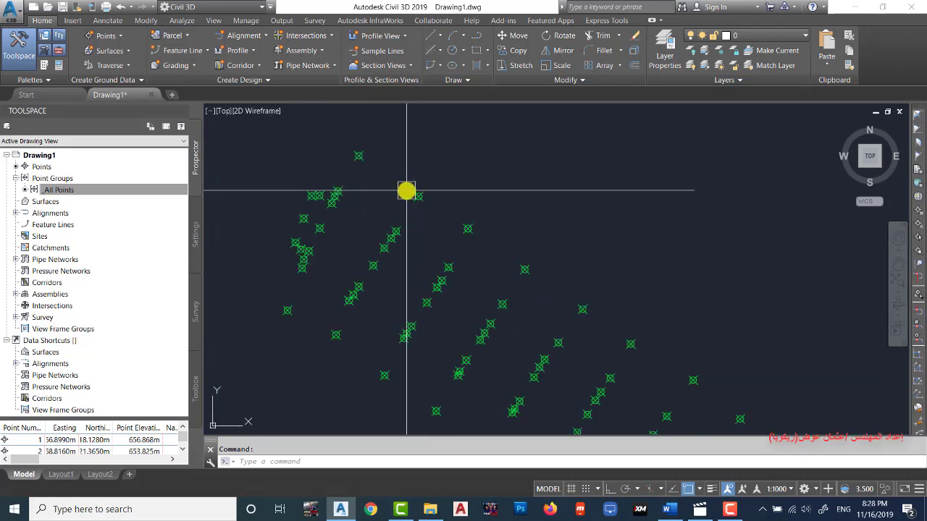
scroll(420, 181, up, 2)
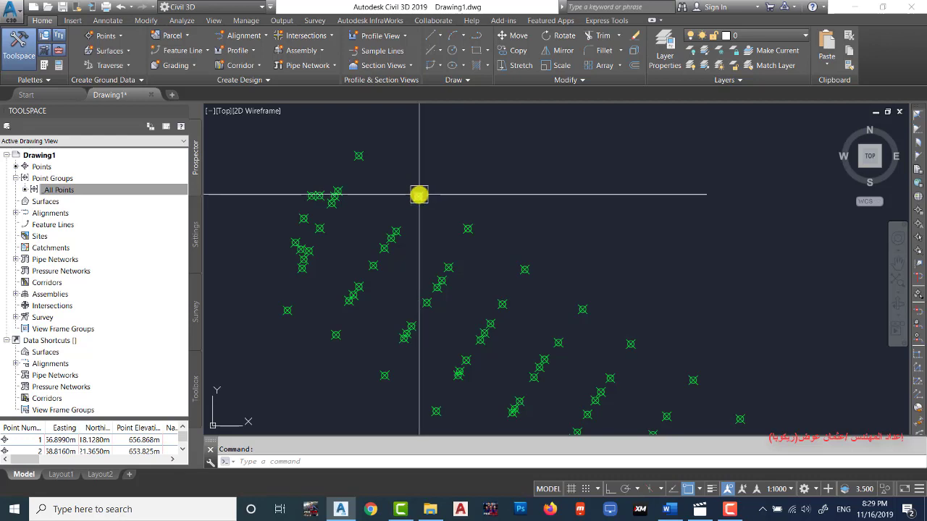
- Set the _All Points group's point label style to Point Number Only
click(62, 189)
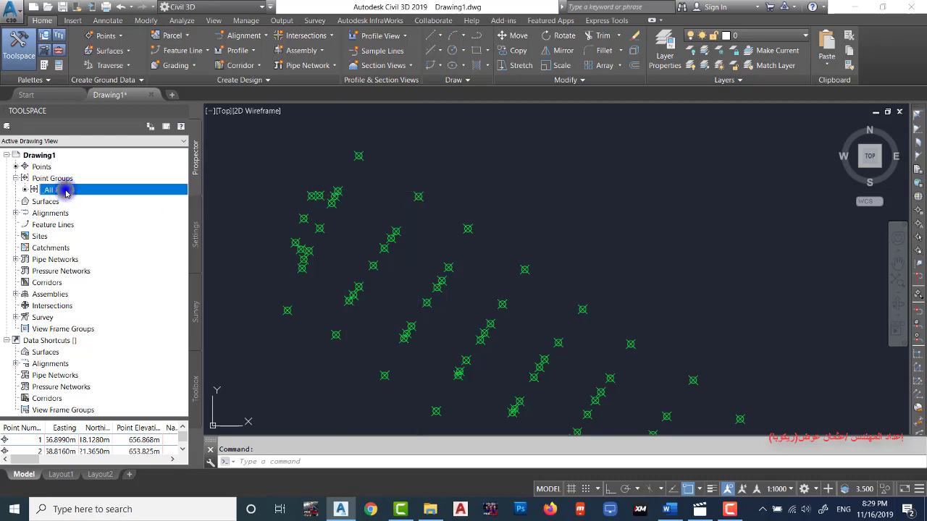
right_click(65, 193)
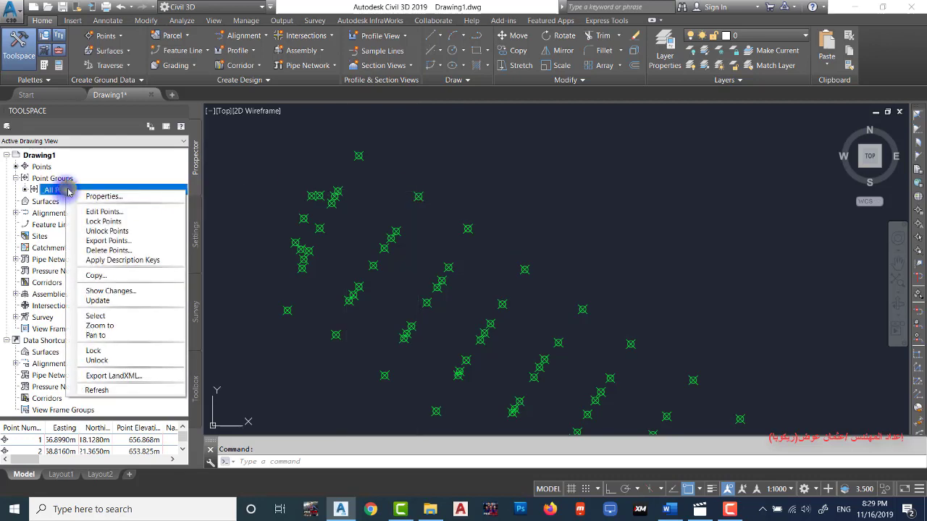
click(126, 197)
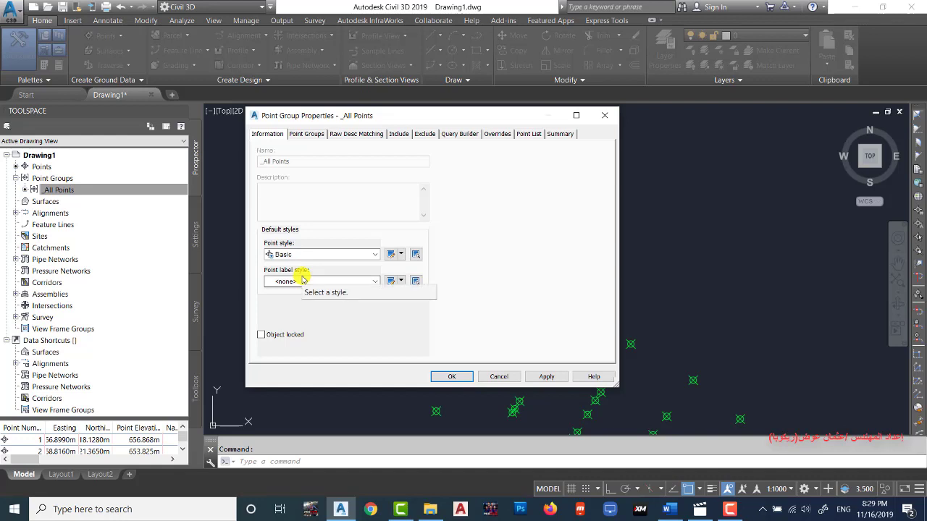
click(376, 285)
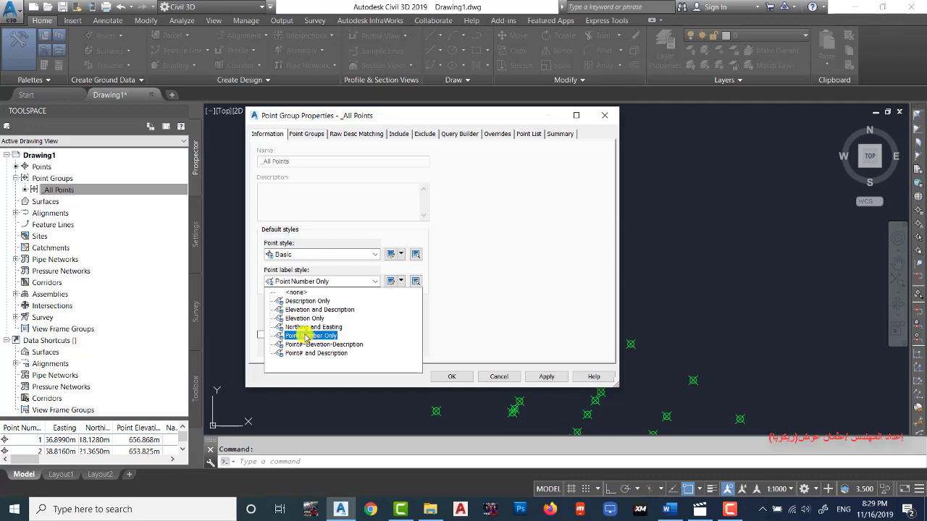
click(306, 336)
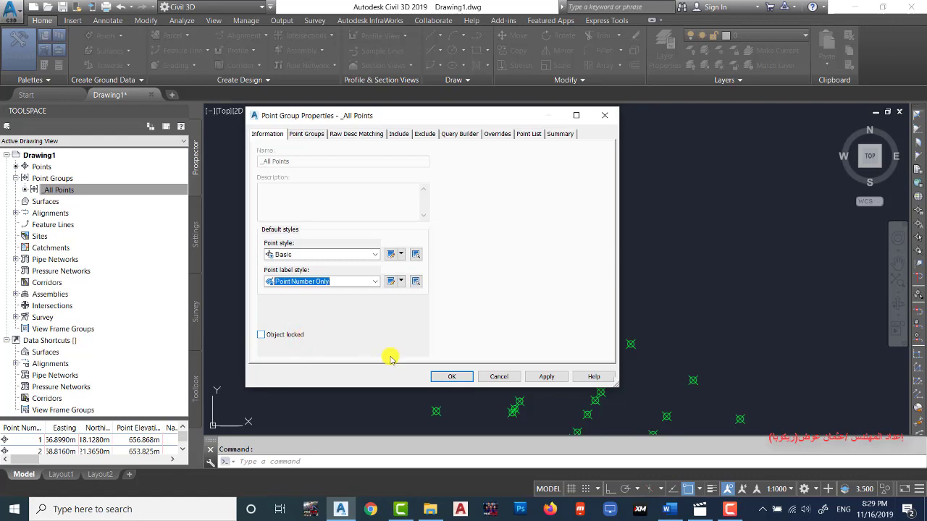
click(451, 376)
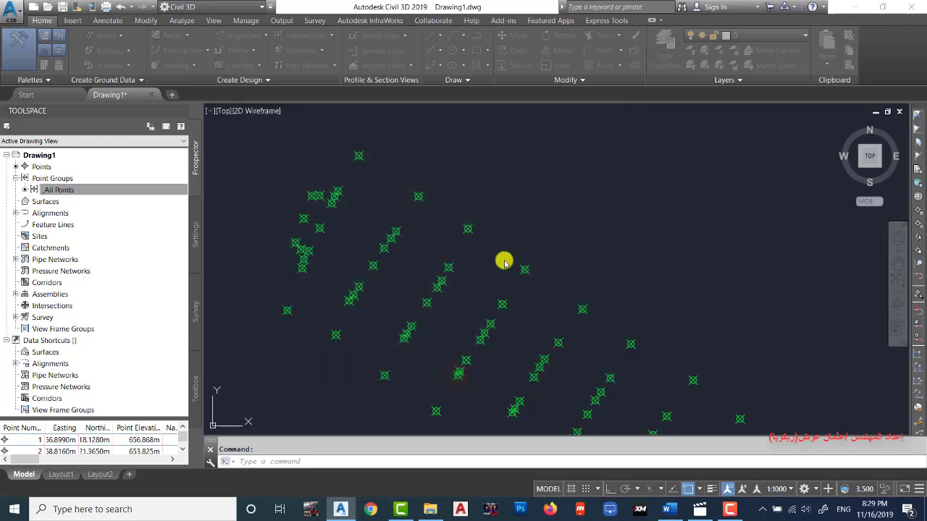
scroll(380, 158, up, 2)
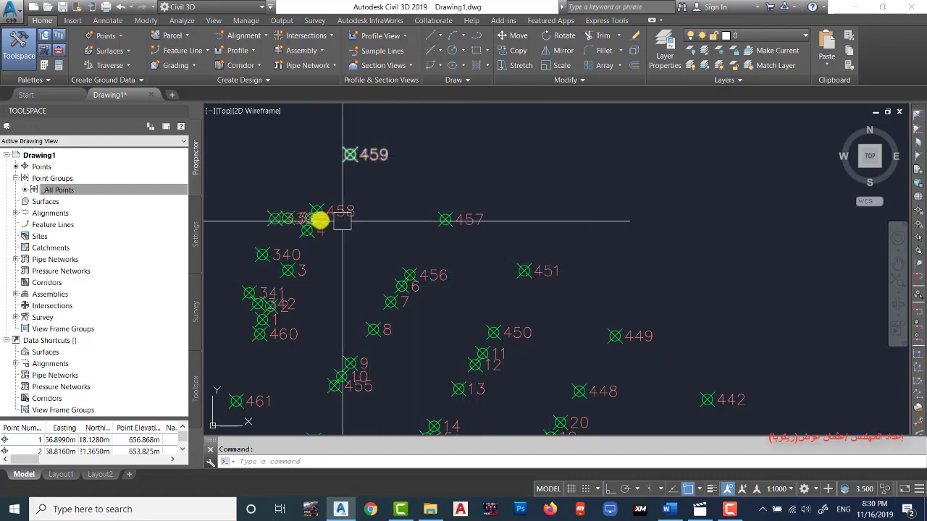
scroll(324, 223, down, 3)
scroll(336, 229, down, 3)
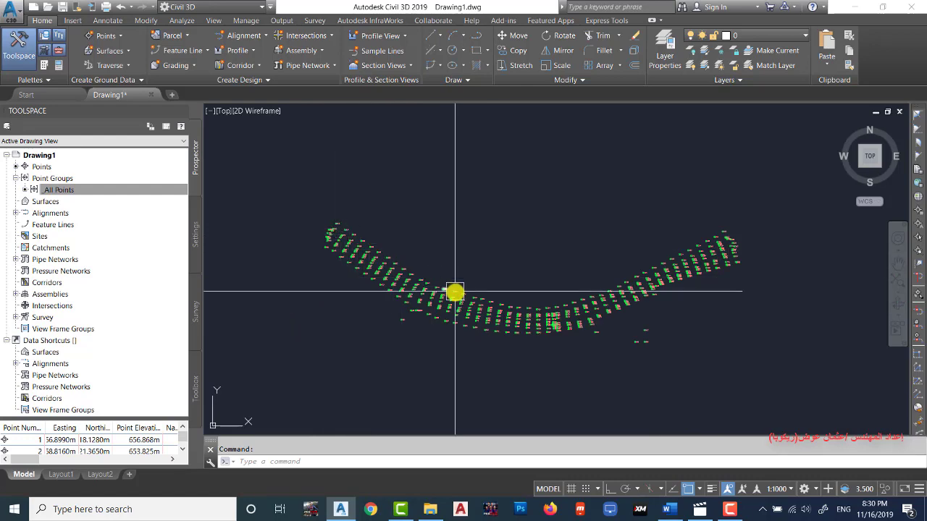
scroll(454, 290, up, 2)
scroll(399, 268, up, 2)
scroll(385, 222, up, 2)
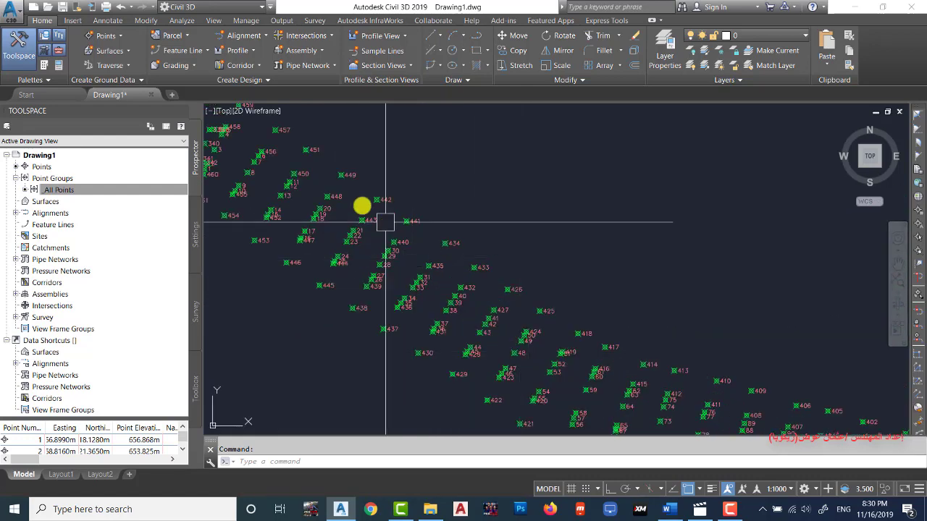
scroll(480, 300, down, 2)
scroll(413, 252, up, 2)
scroll(441, 253, up, 3)
scroll(444, 251, up, 3)
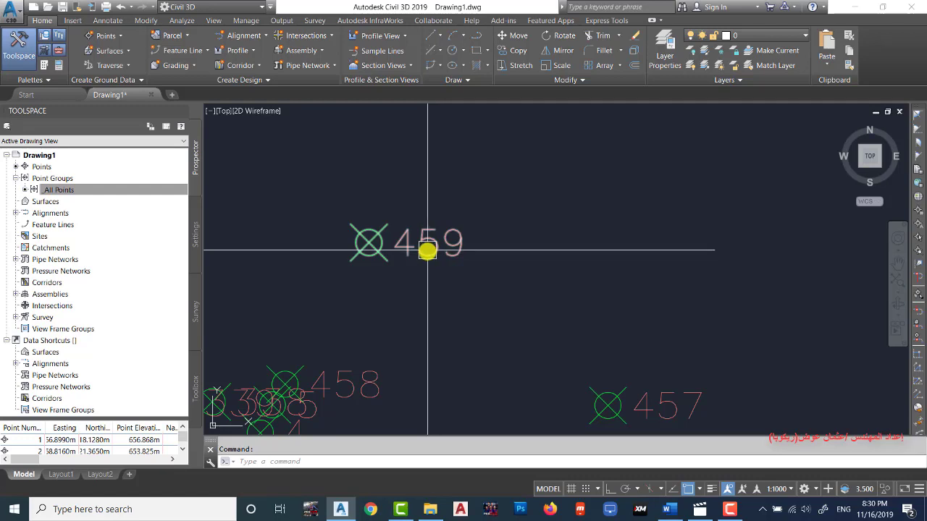
scroll(428, 245, down, 4)
mouse_move(428, 244)
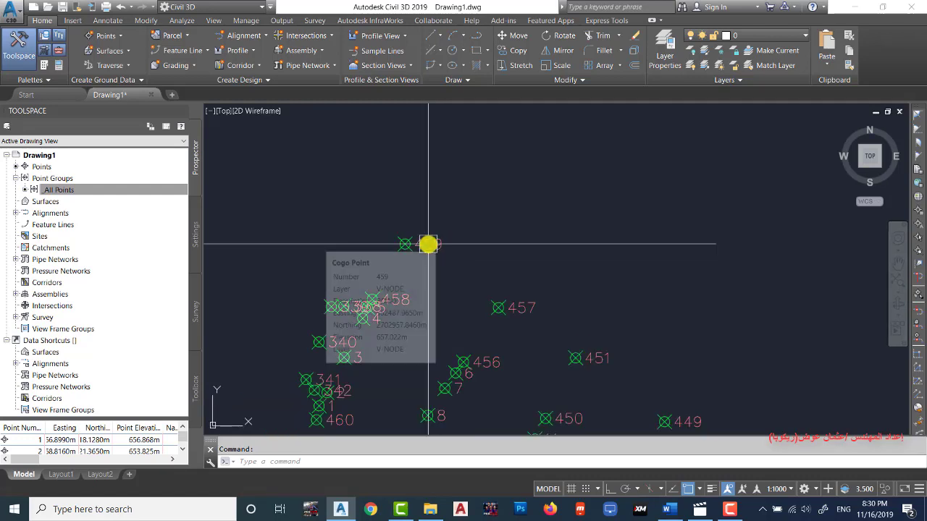
scroll(427, 247, up, 2)
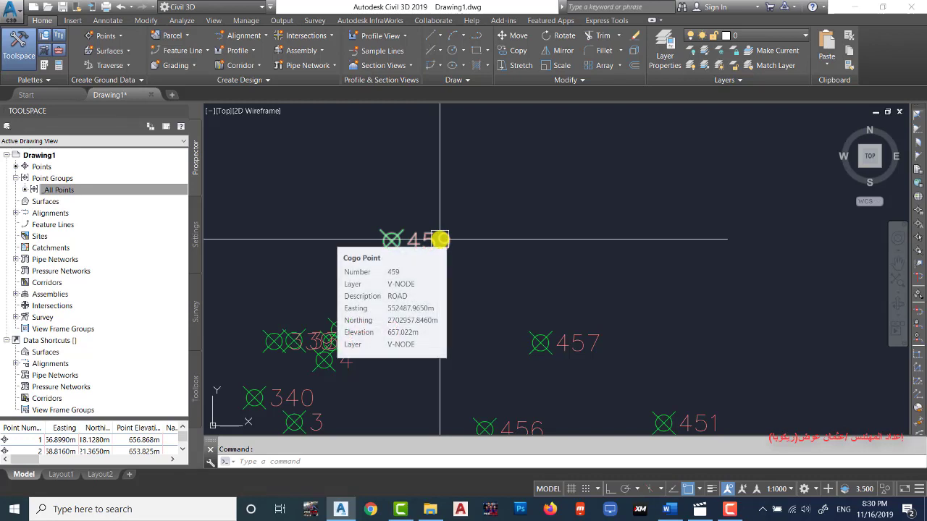
click(58, 189)
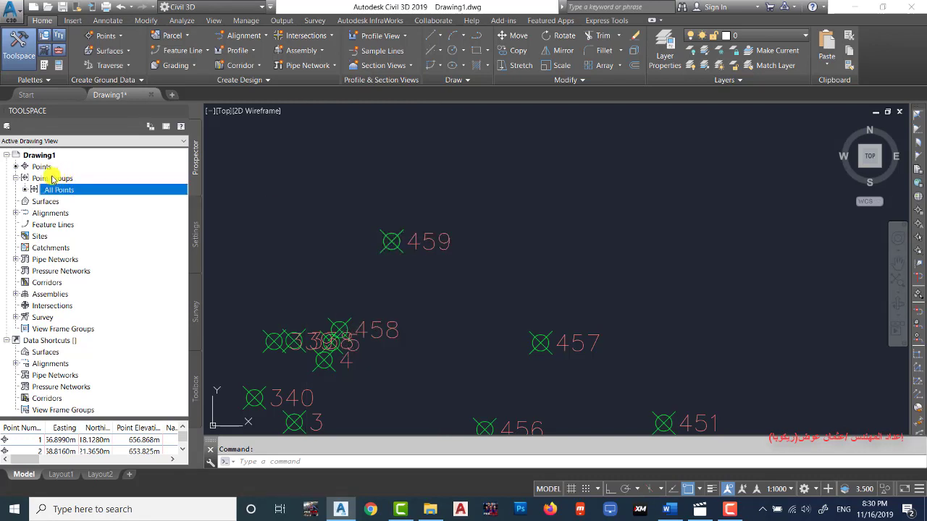
- Edit the current Point Number Only label style from the _All Points group properties
right_click(53, 191)
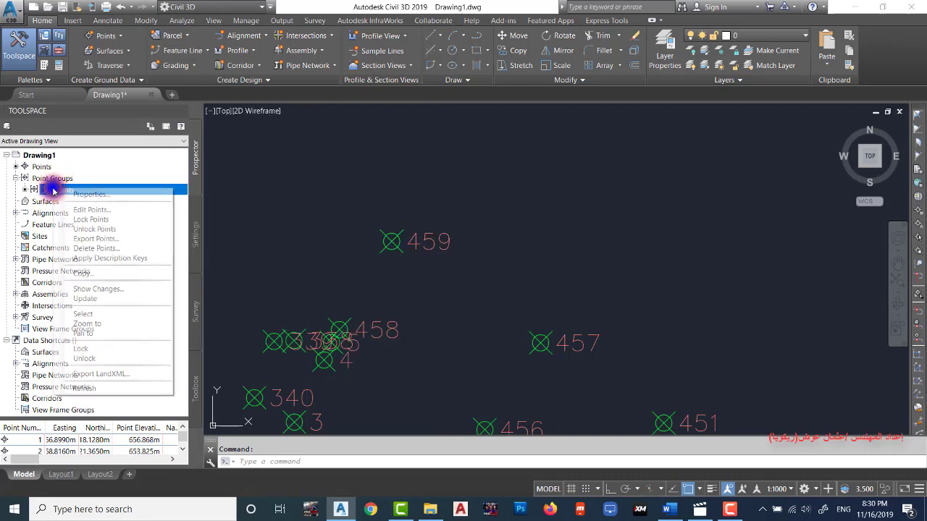
click(114, 195)
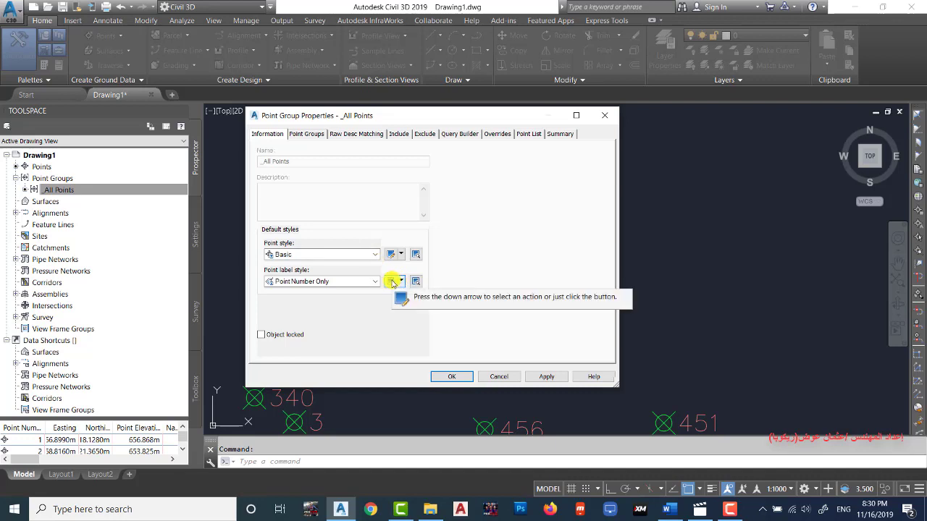
click(401, 281)
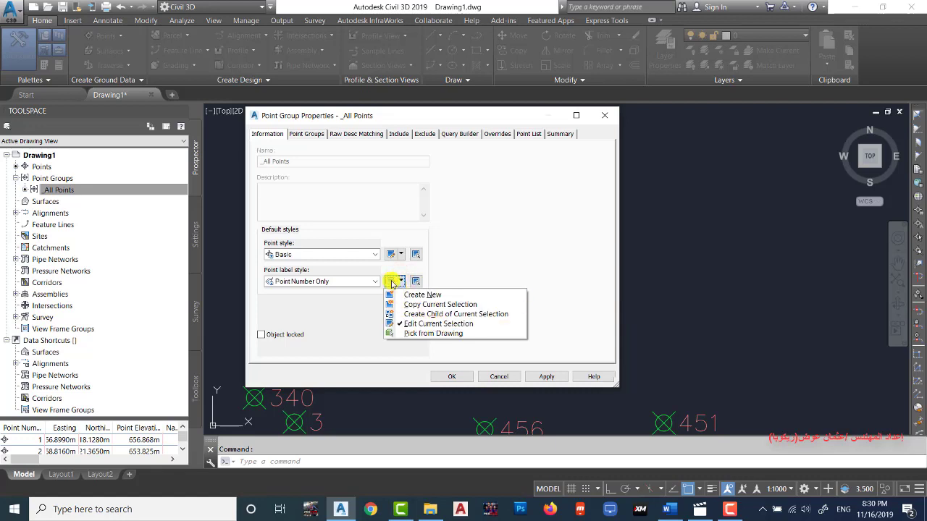
click(434, 324)
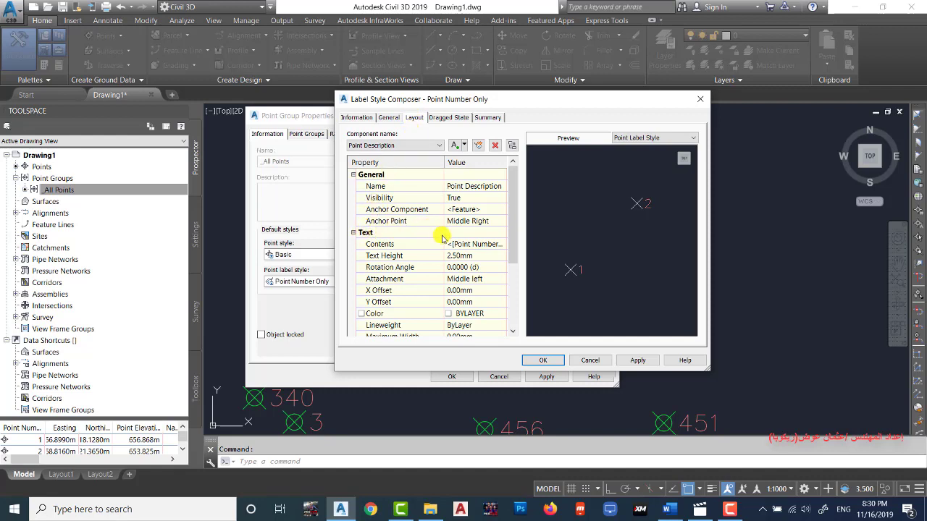
- Add the 'P No:' prefix before the Point Number field in the label contents
click(487, 246)
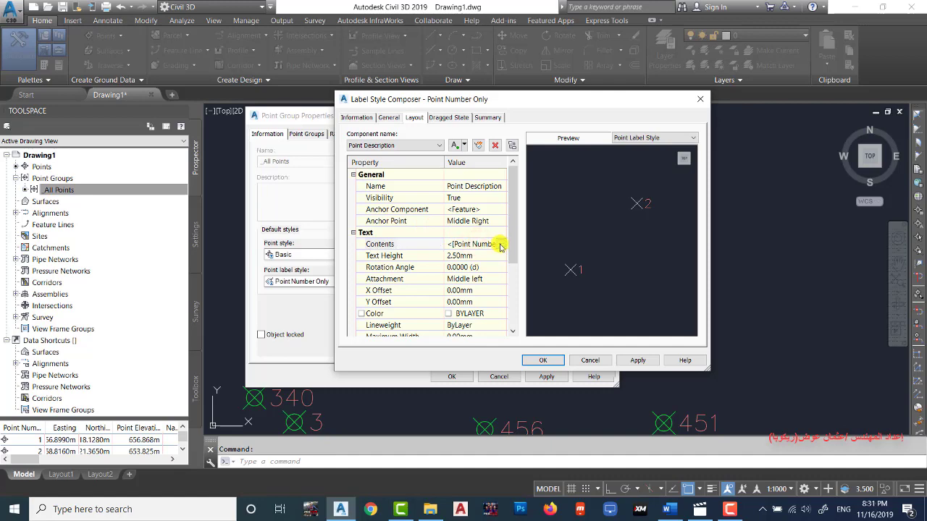
click(500, 244)
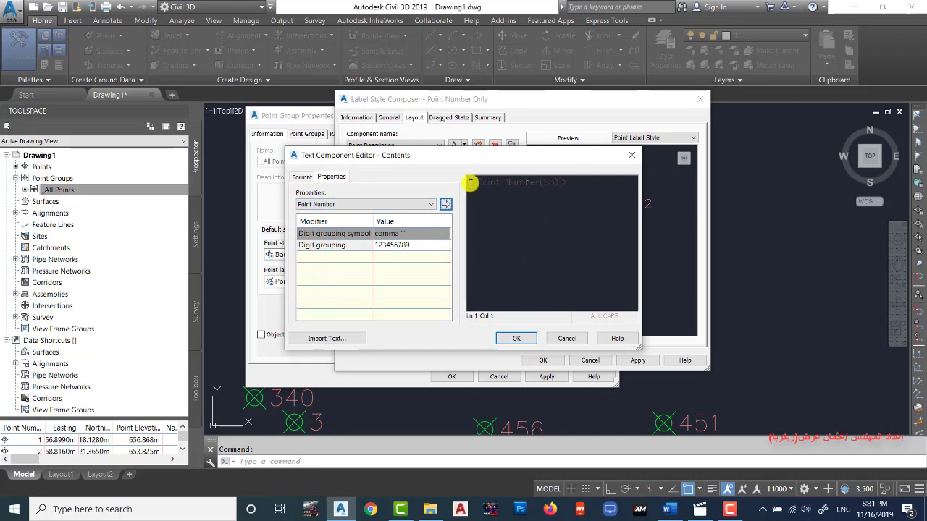
drag(471, 185, 548, 189)
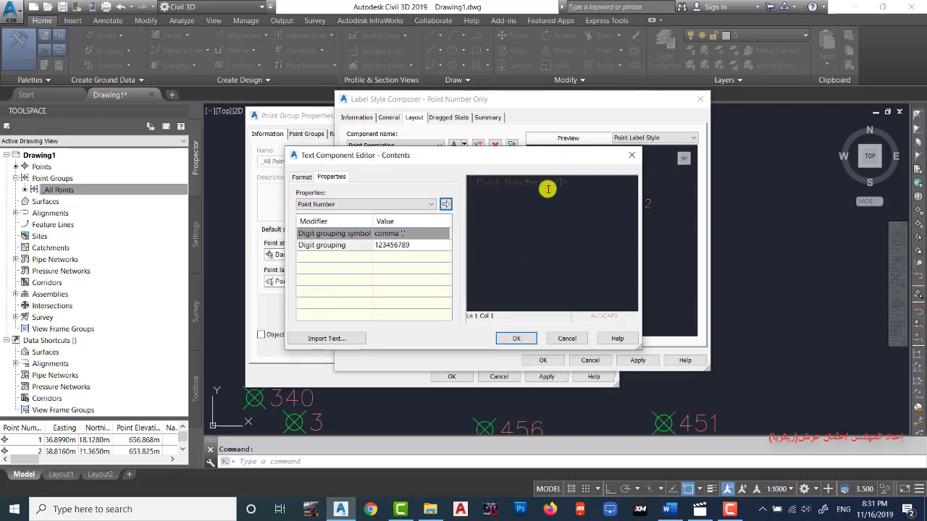
click(469, 181)
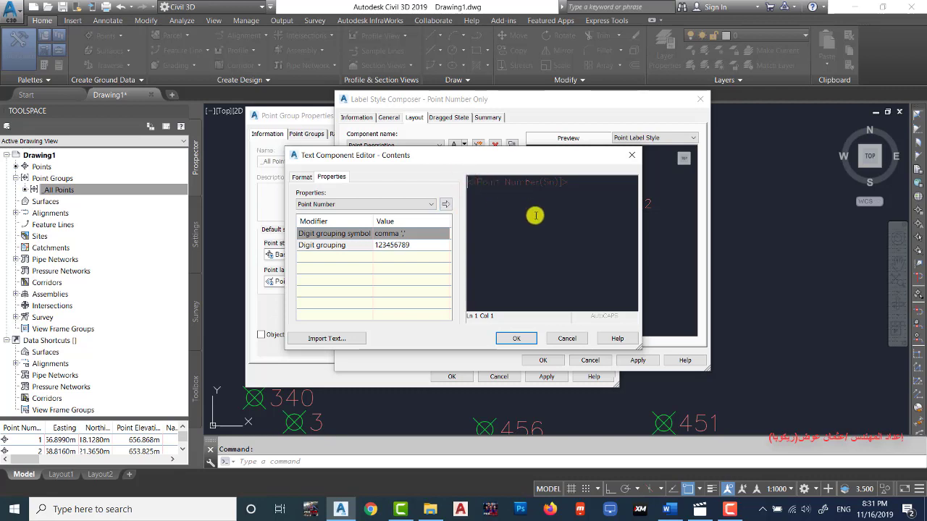
text(No)
key(BackSpace)
key(BackSpace)
key(BackSpace)
key(BackSpace)
key(BackSpace)
text(:)
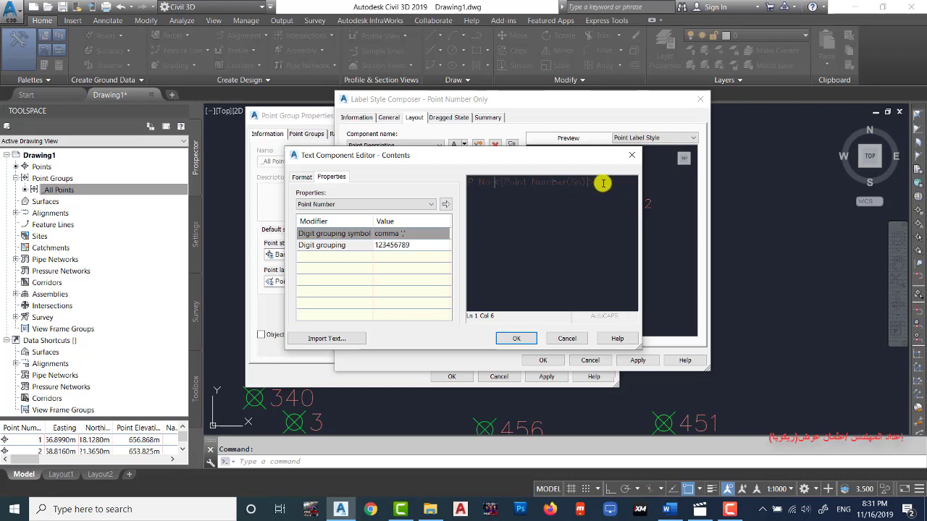
drag(601, 183, 458, 192)
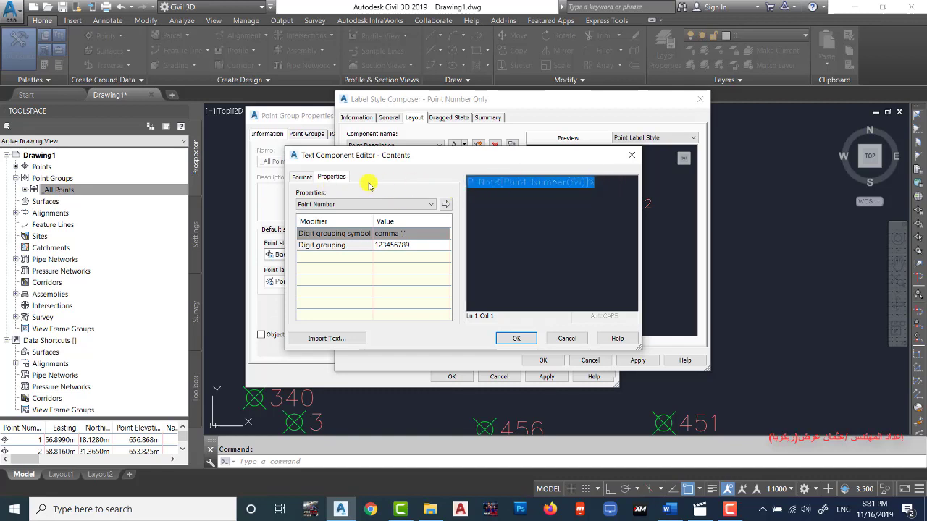
- Format the label text as bold, yellow, in Times New Roman
click(302, 178)
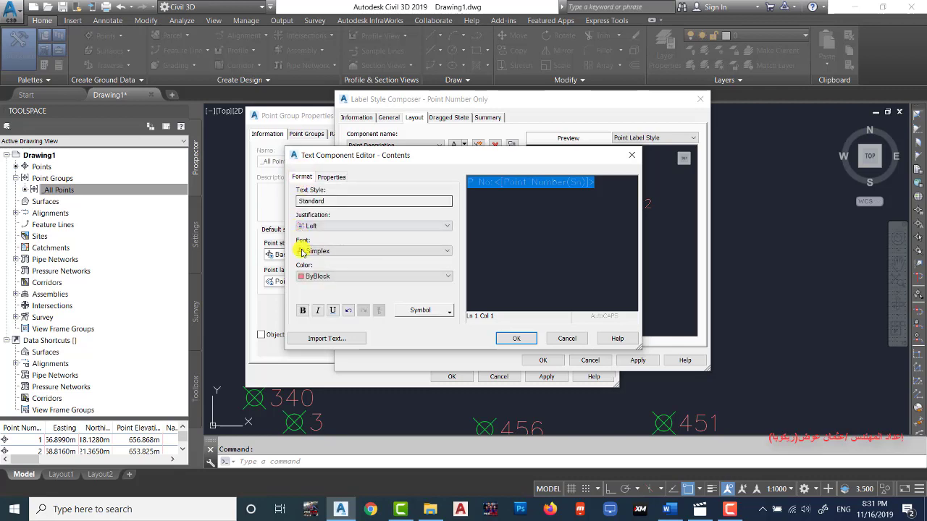
click(303, 310)
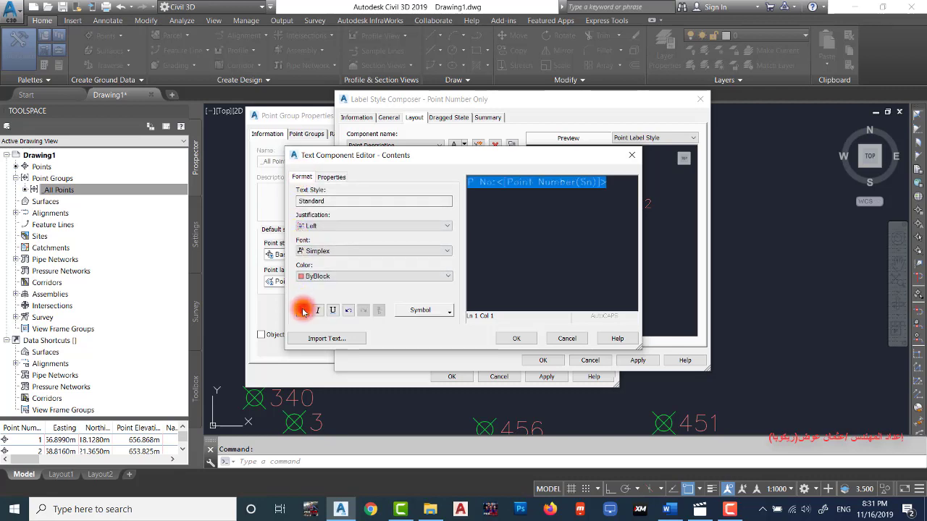
click(365, 277)
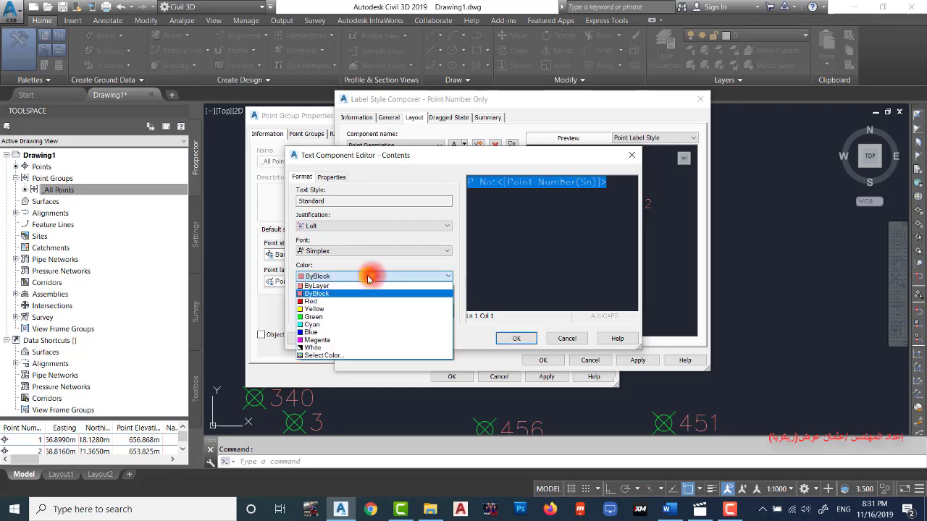
click(317, 309)
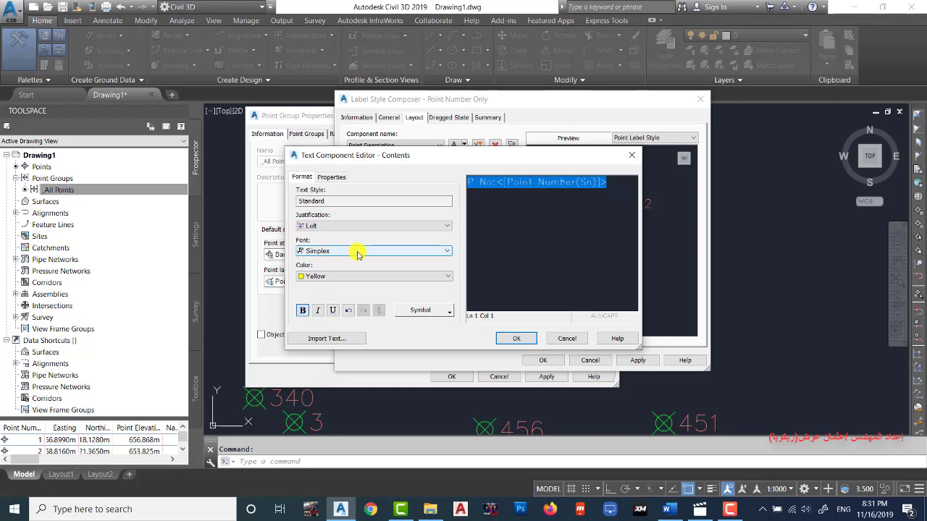
click(357, 254)
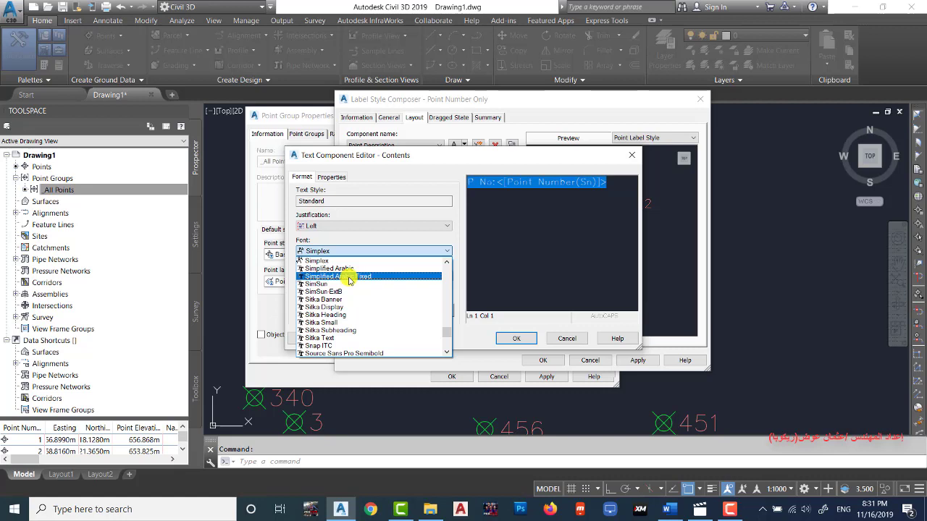
text(times)
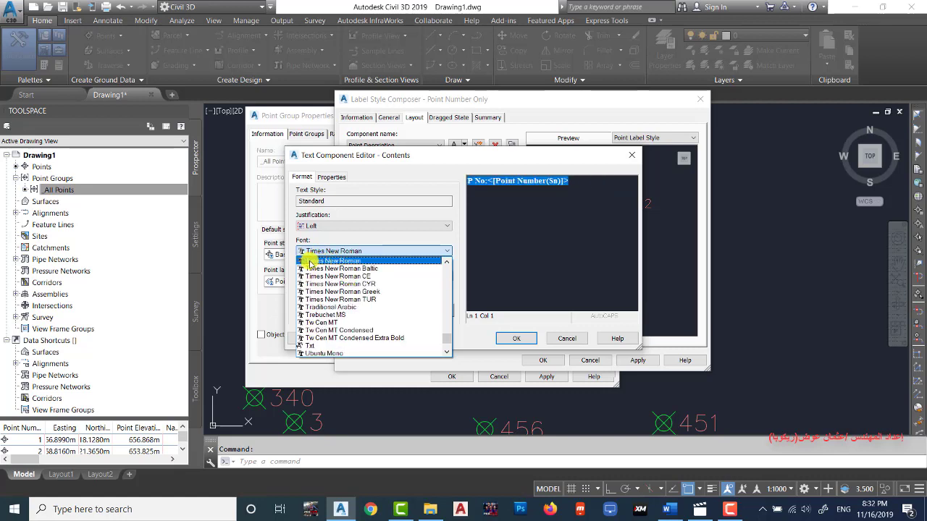
click(338, 262)
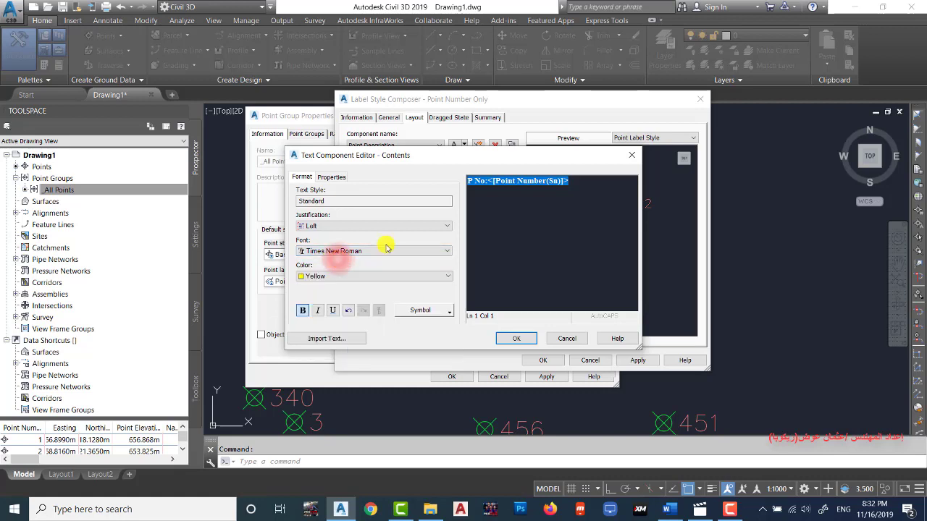
- Colour just the 'P No:' prefix blue and save the label style
click(504, 182)
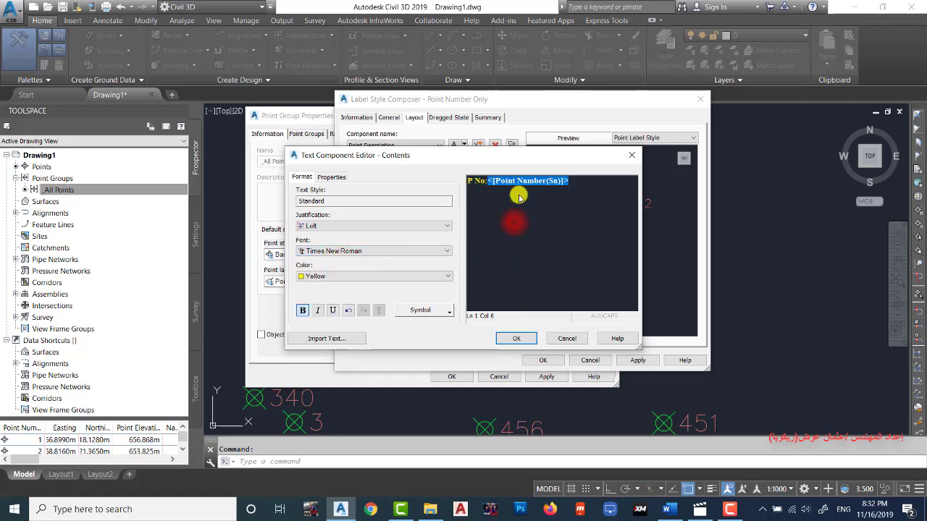
drag(566, 184, 569, 183)
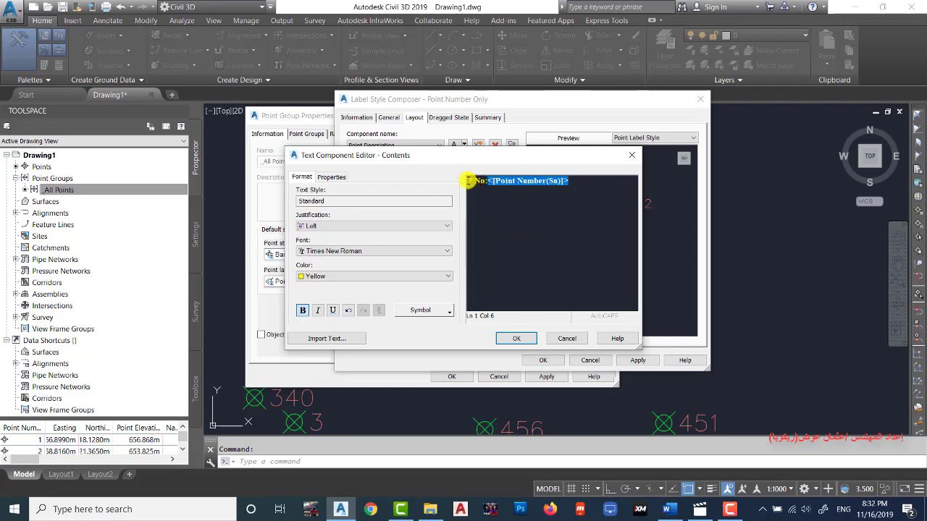
drag(467, 181, 479, 186)
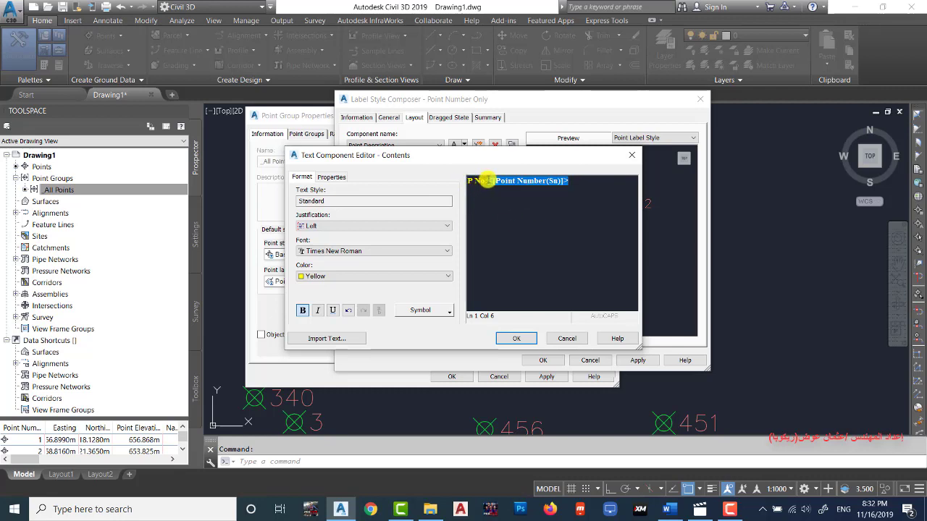
drag(488, 180, 467, 181)
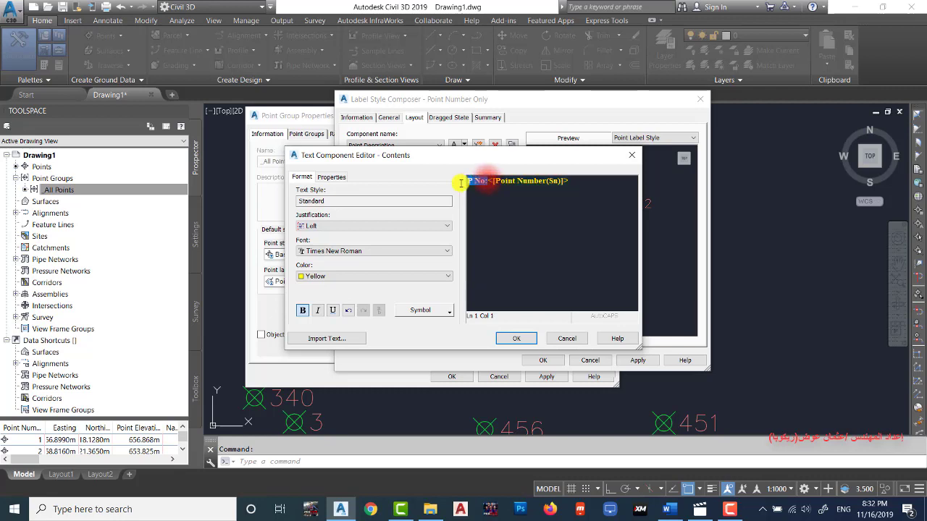
click(311, 276)
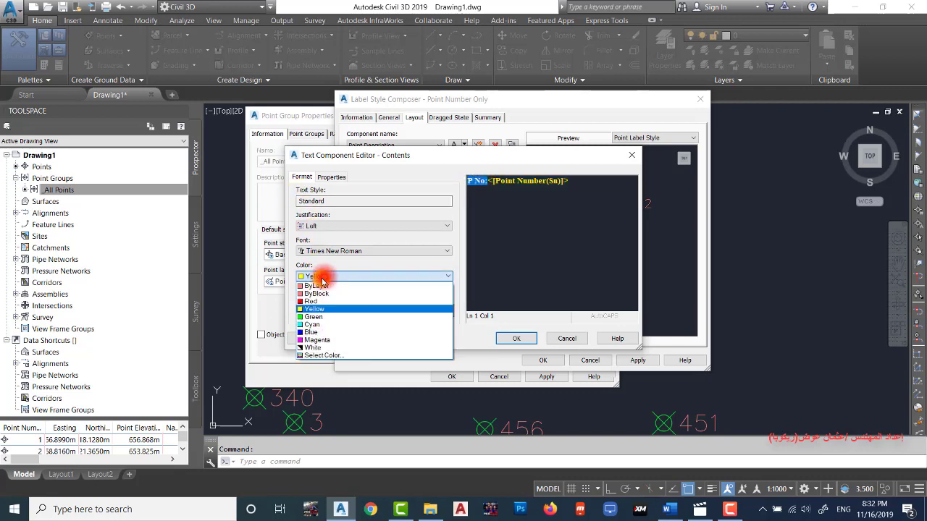
click(310, 332)
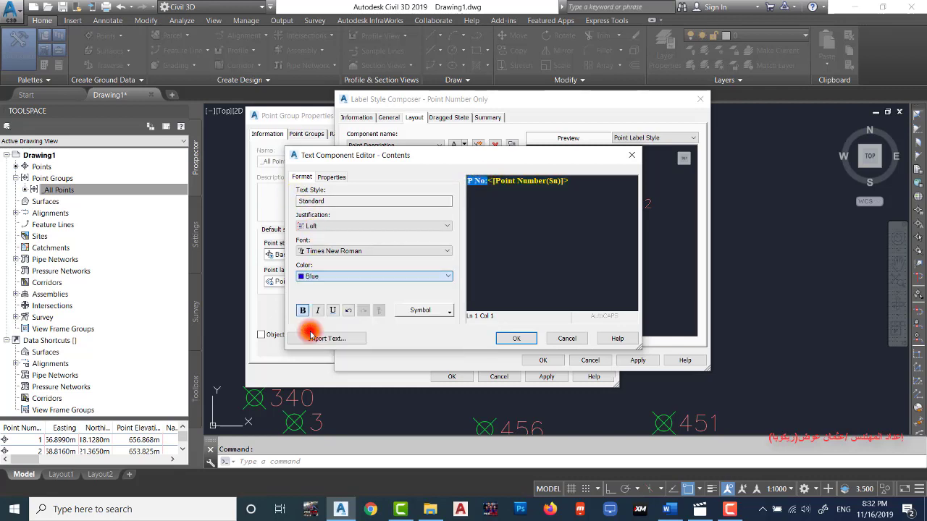
click(566, 253)
click(517, 339)
click(541, 360)
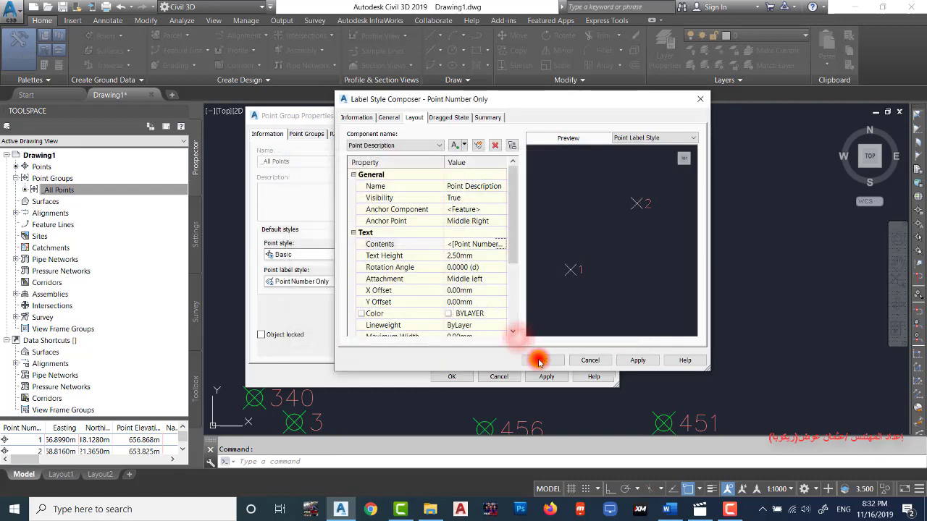
- Apply the group settings and check the new point labels, including point 350
click(449, 378)
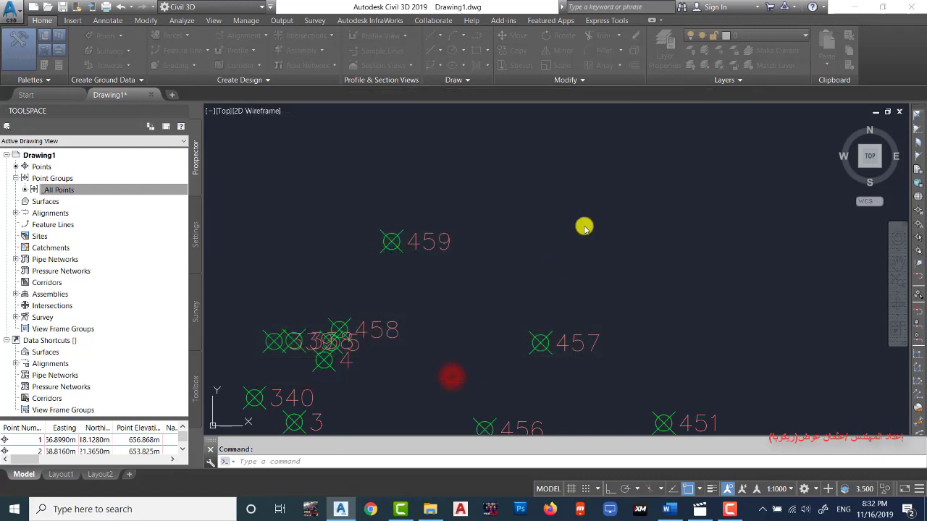
scroll(524, 178, down, 2)
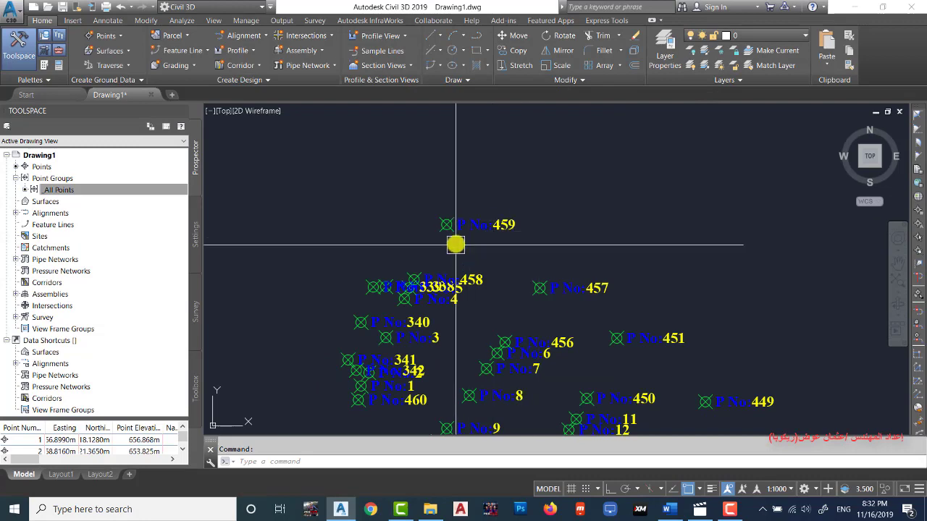
mouse_move(455, 249)
middle_down()
mouse_move(471, 207)
mouse_move(453, 179)
middle_up()
scroll(453, 178, up, 2)
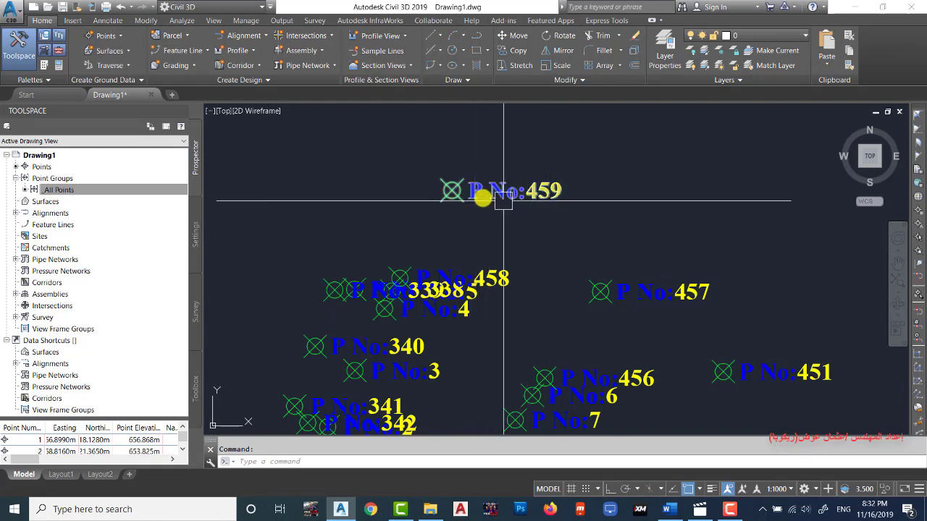
scroll(502, 193, down, 8)
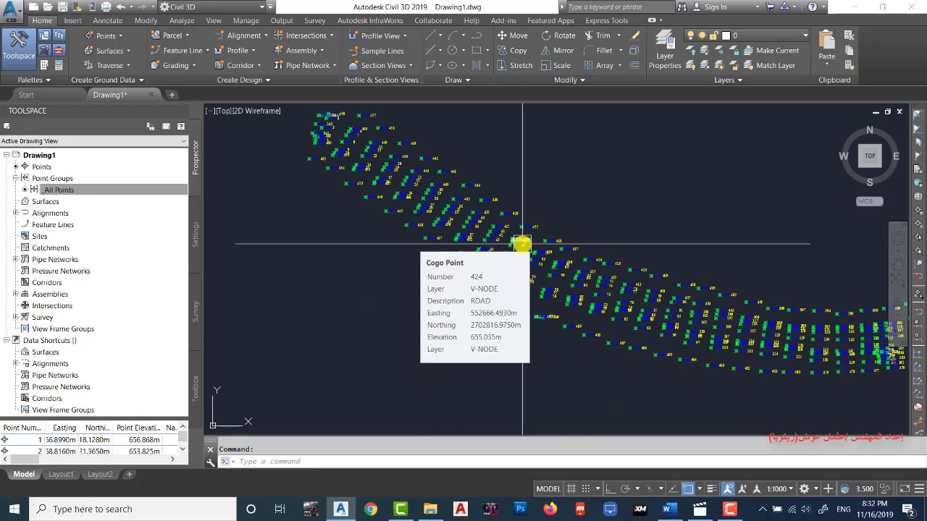
scroll(584, 242, down, 5)
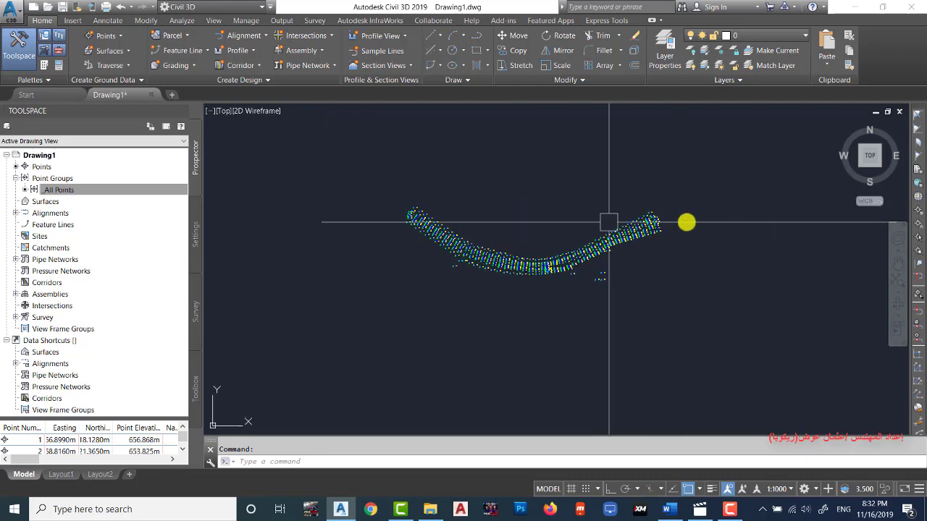
scroll(627, 227, up, 3)
scroll(683, 218, up, 5)
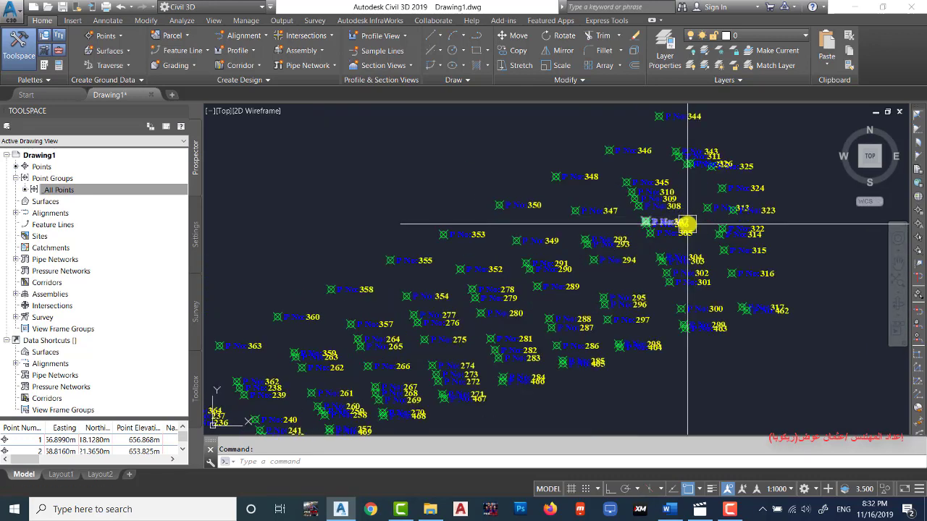
scroll(683, 222, down, 2)
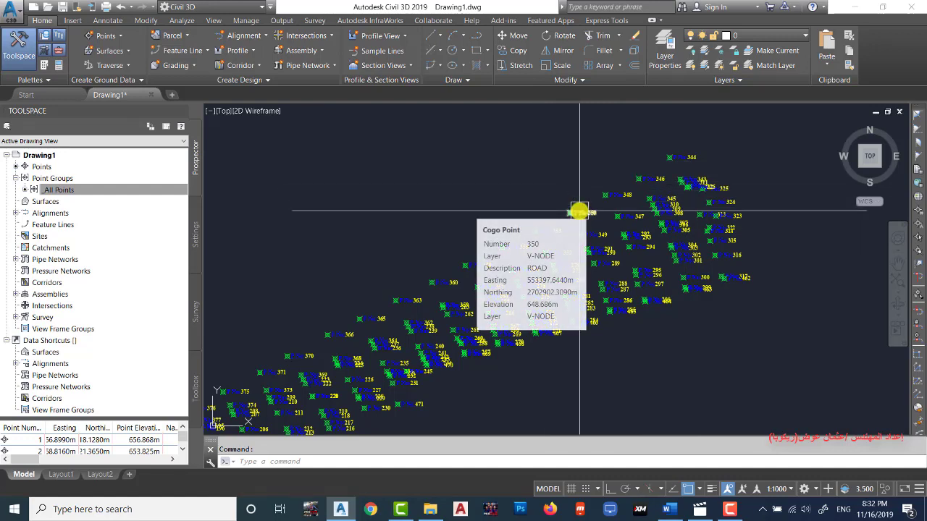
mouse_move(575, 214)
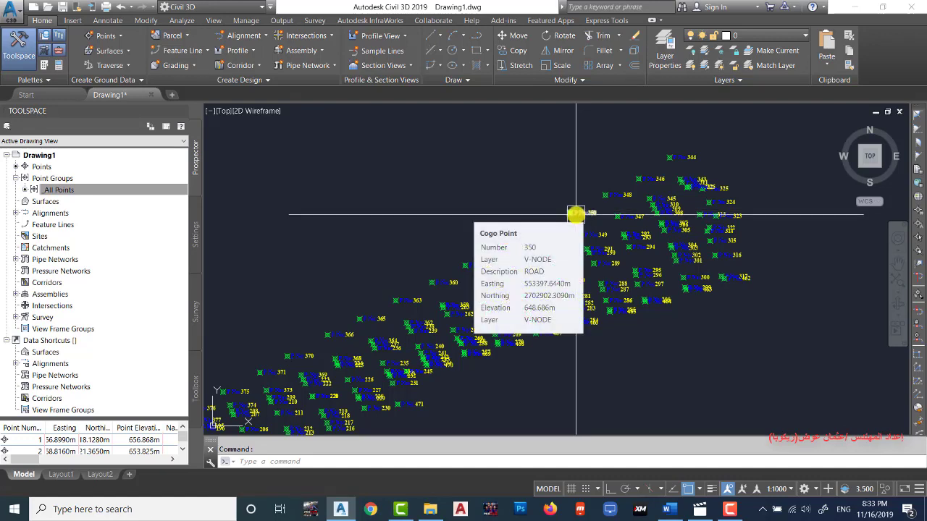
click(576, 214)
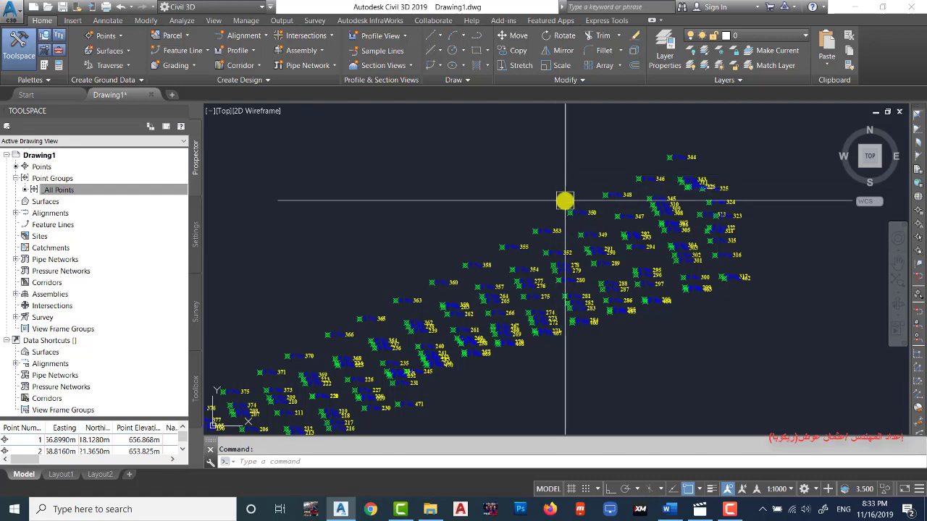
scroll(561, 189, up, 2)
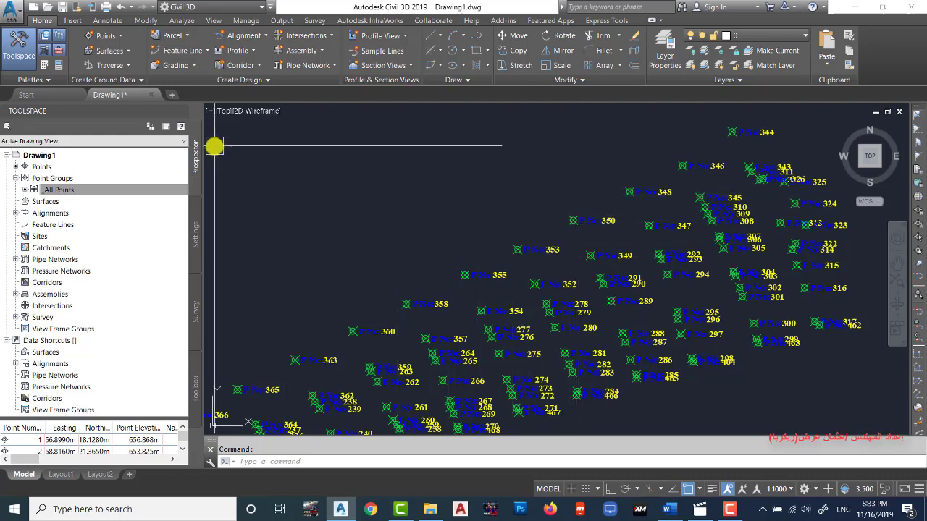
click(61, 190)
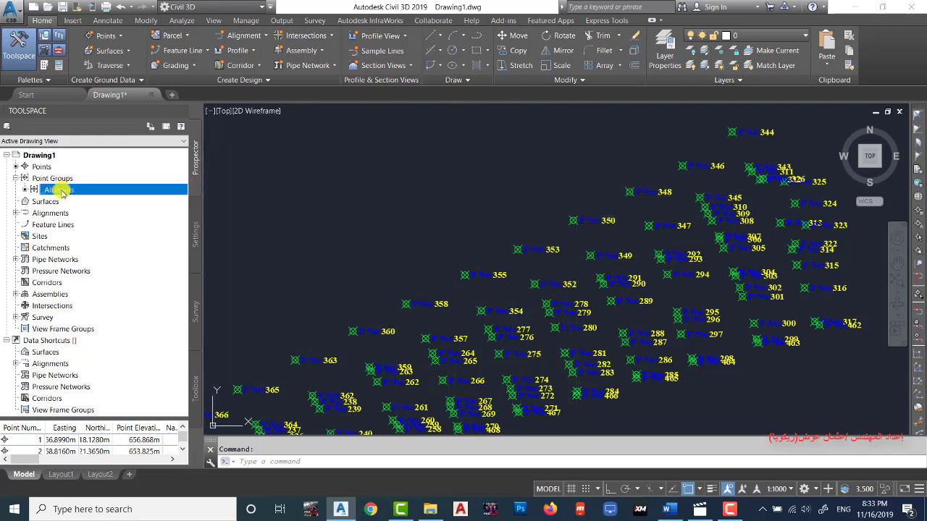
- Reopen _All Points properties, keep Point Number Only, and show the label style's edit options
right_click(61, 191)
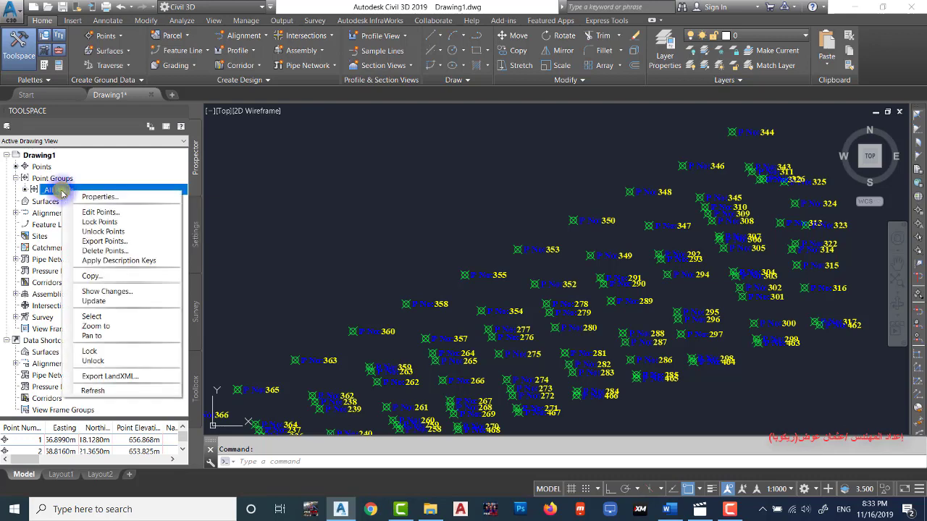
click(128, 197)
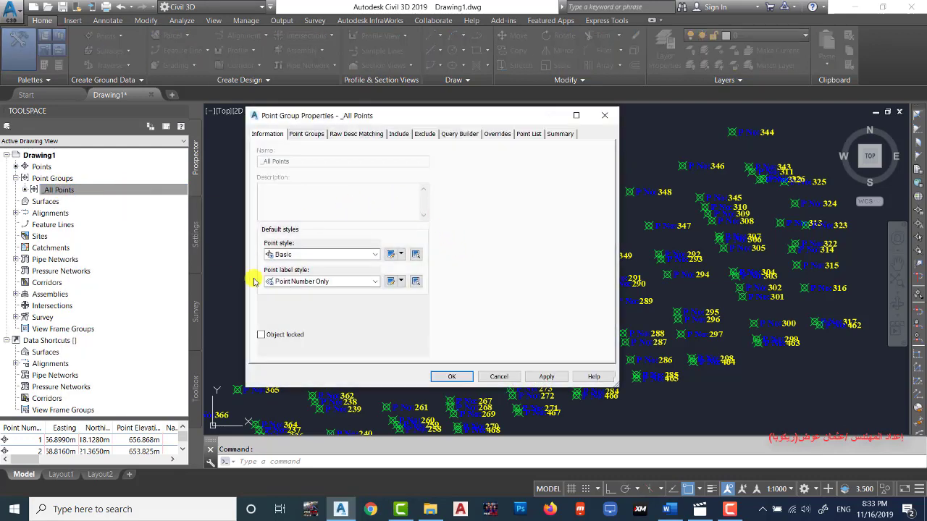
click(377, 283)
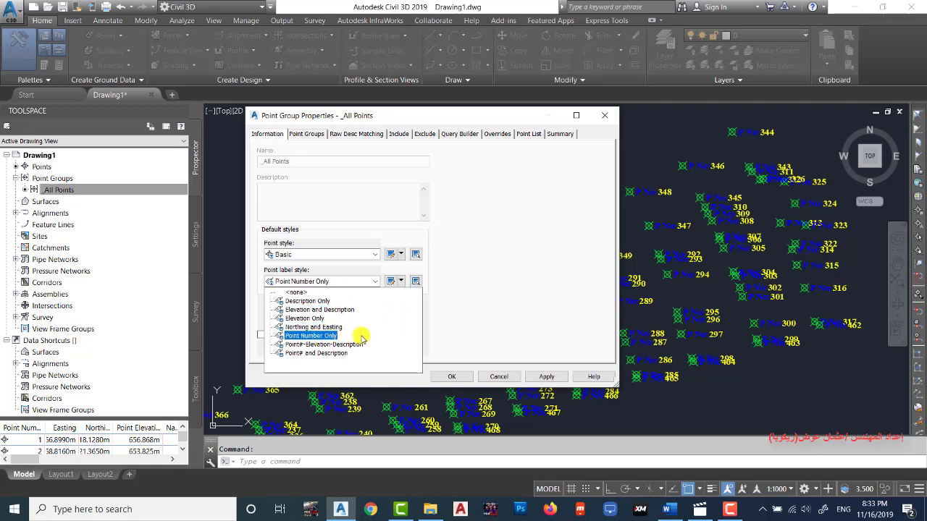
click(399, 335)
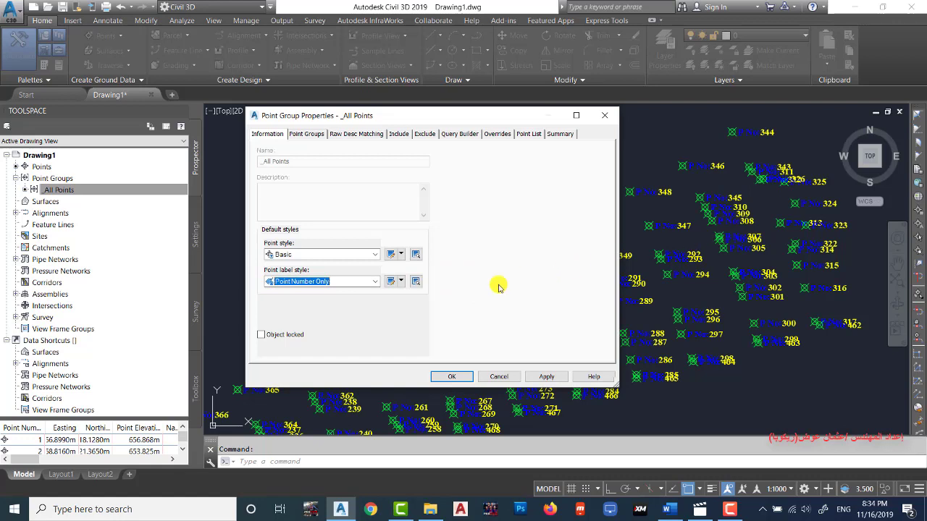
click(401, 282)
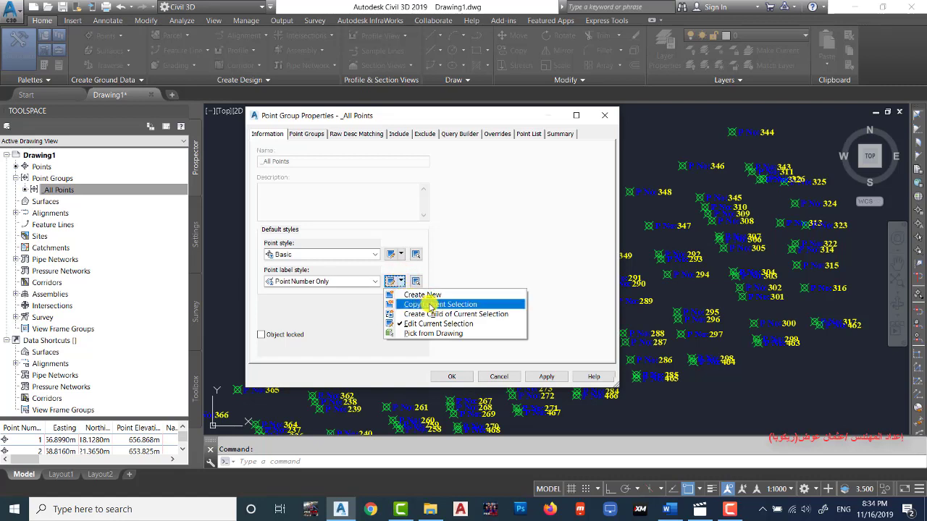
- Copy Point Number Only as 'Point Number #Northing#Easting#Elevation#description' and save it
click(430, 305)
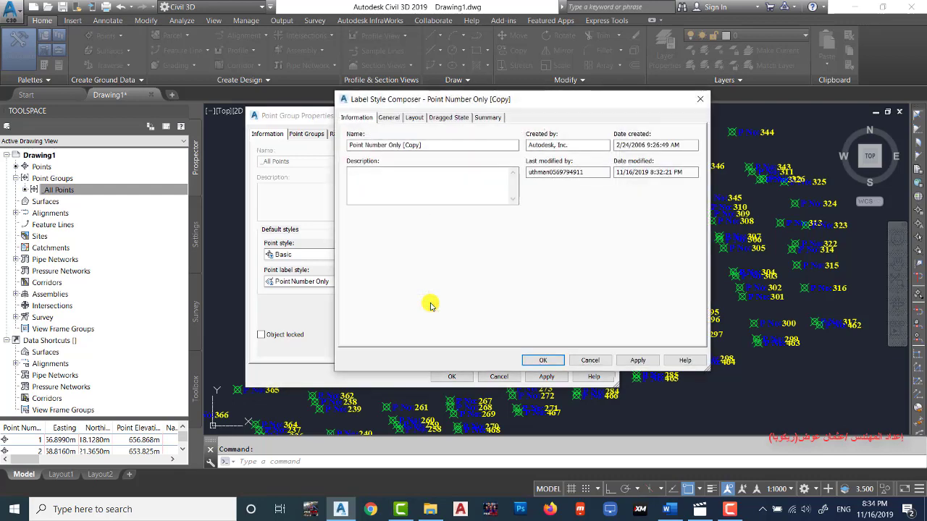
drag(559, 99, 507, 117)
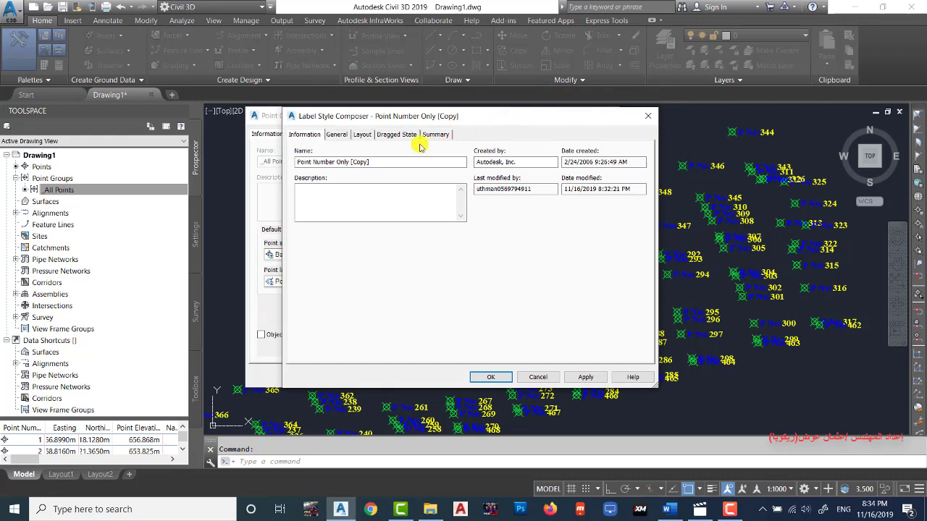
click(373, 161)
drag(372, 161, 340, 160)
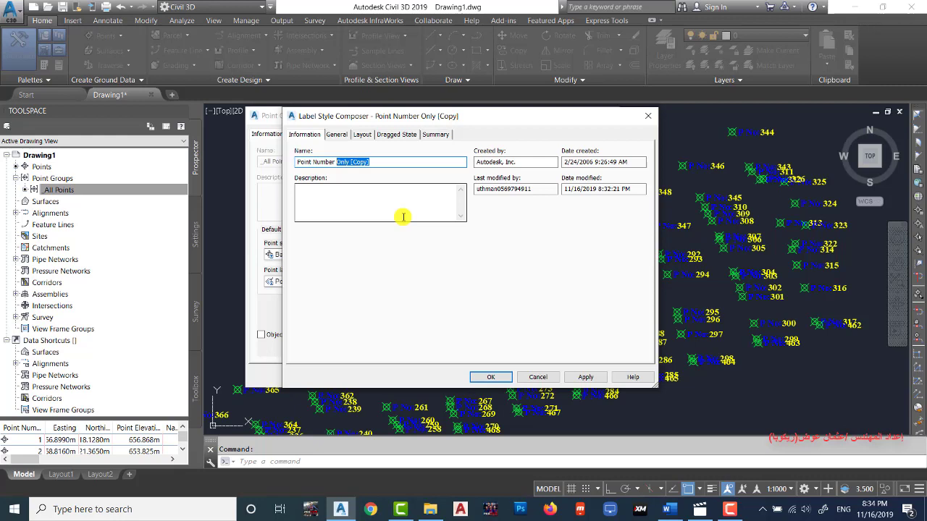
text(#North)
text(ing#Eastin)
text(g#Elevation)
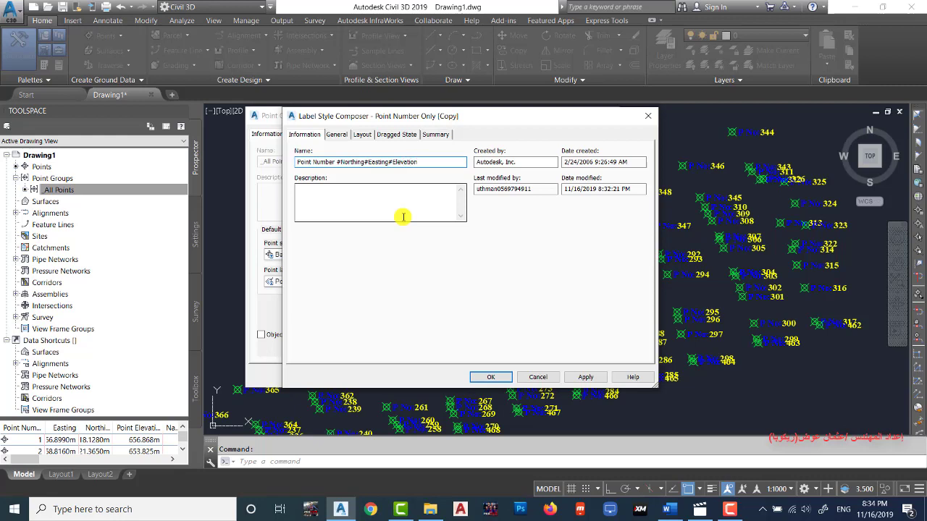
text(#description)
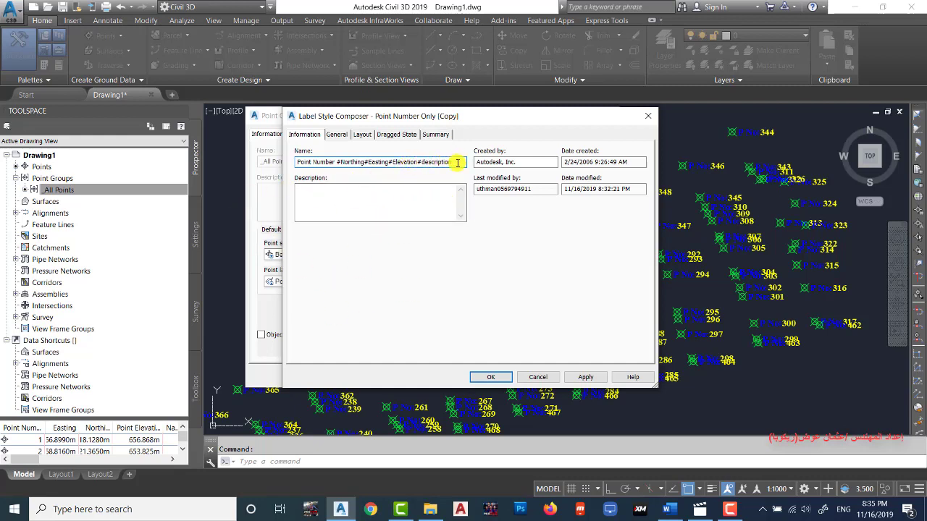
drag(458, 162, 293, 167)
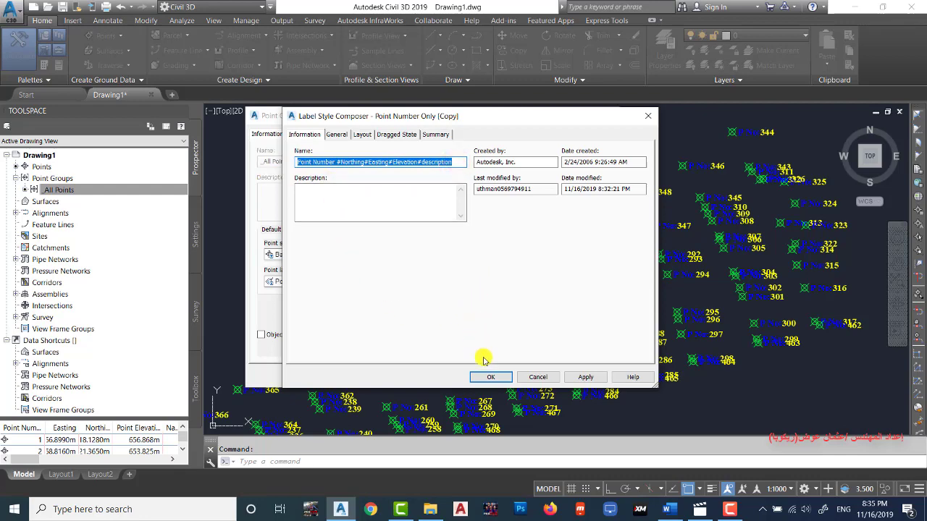
click(493, 377)
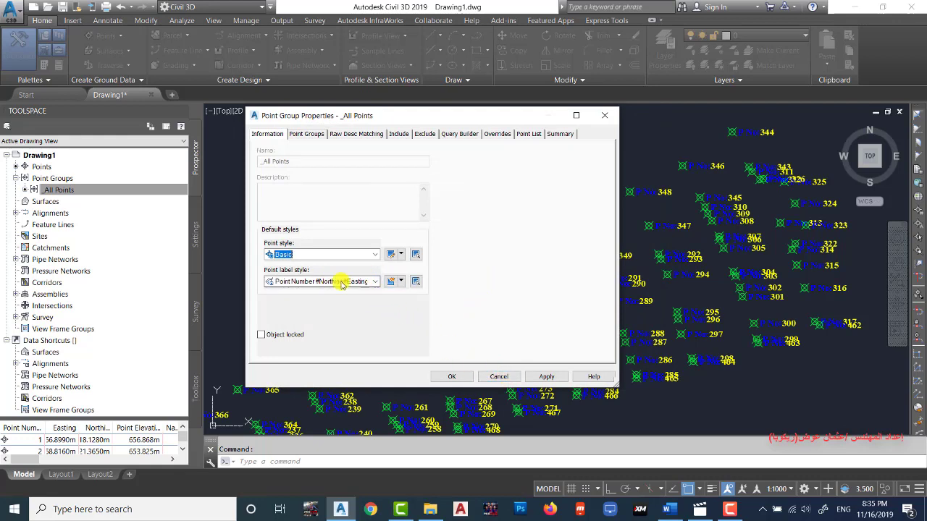
- Edit the copied Northing/Easting label style and open its text contents, which hold the 'P No:' Point Number field
click(391, 284)
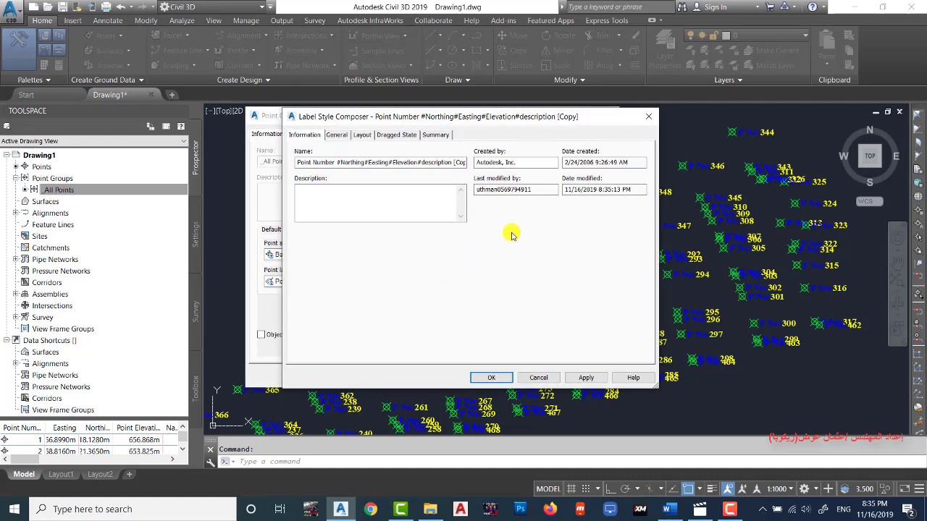
click(362, 136)
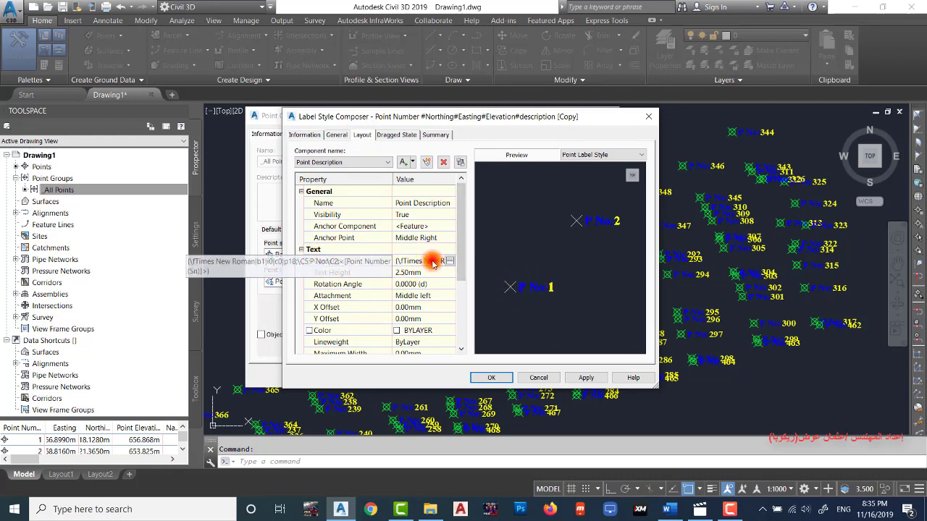
click(449, 261)
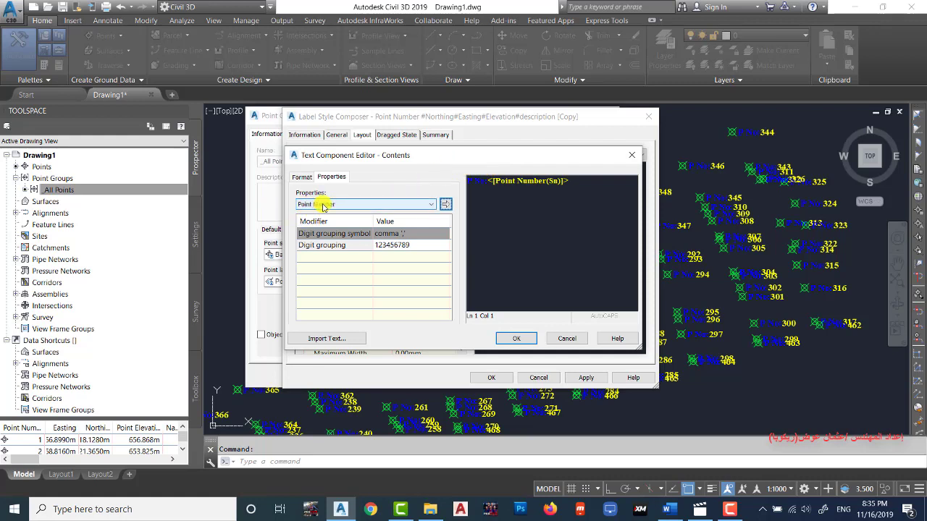
- Insert the Northing field at 0.001 precision as a new second line
click(571, 182)
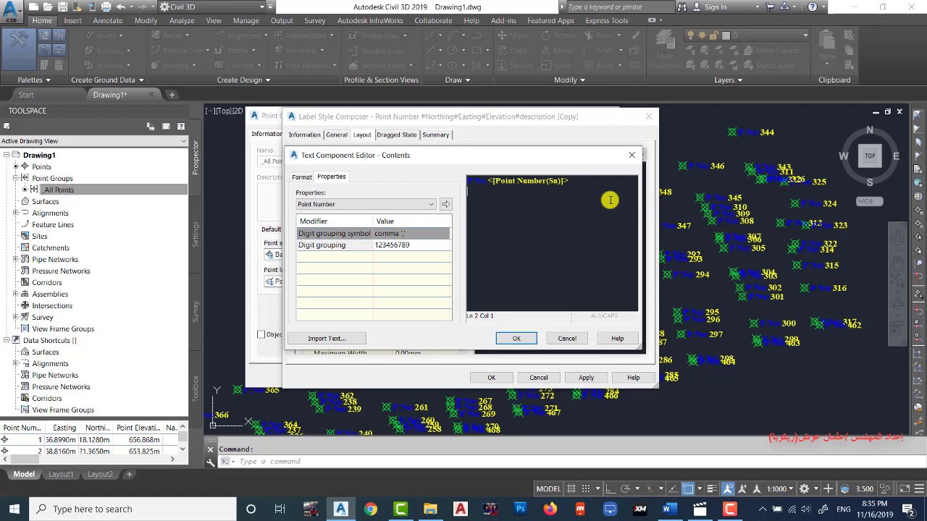
click(431, 205)
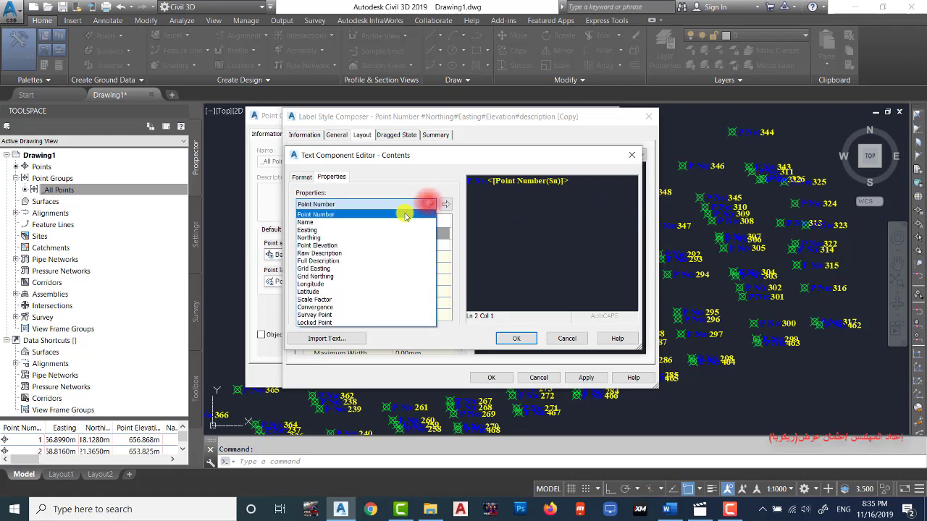
click(316, 237)
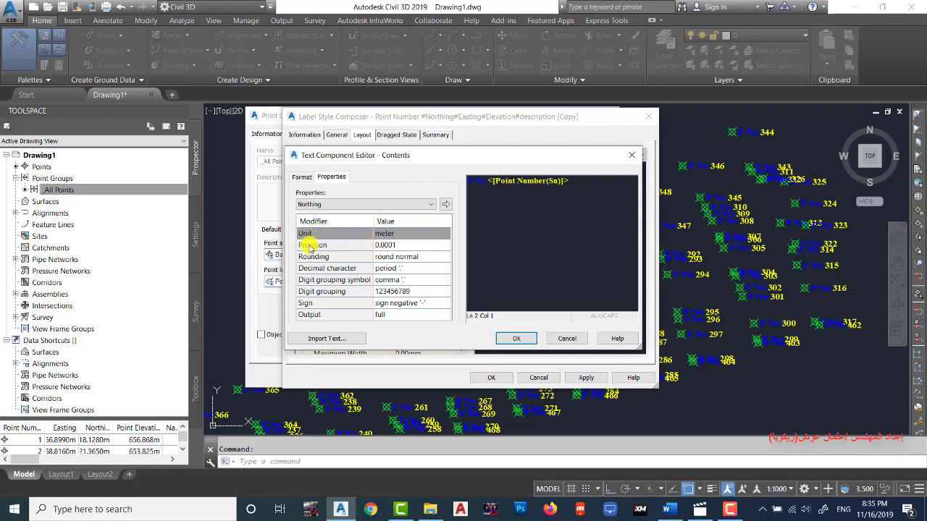
click(391, 245)
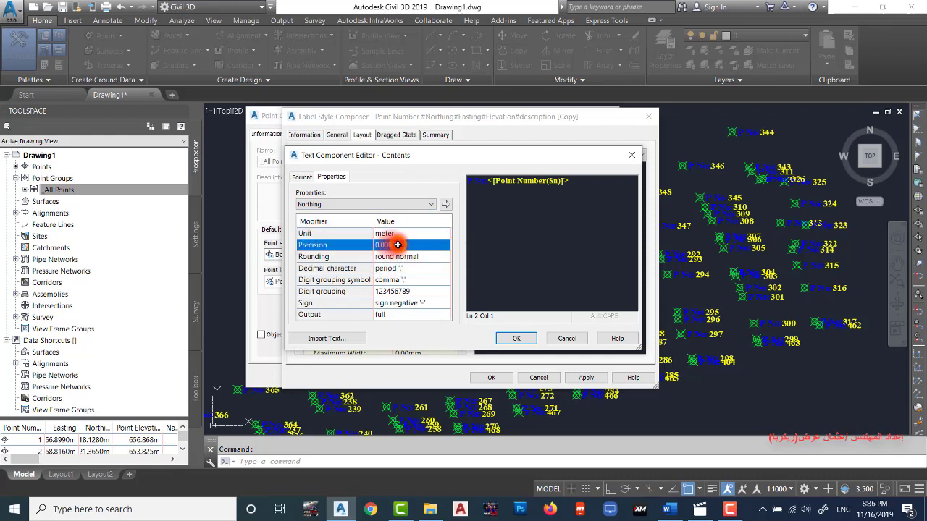
click(398, 245)
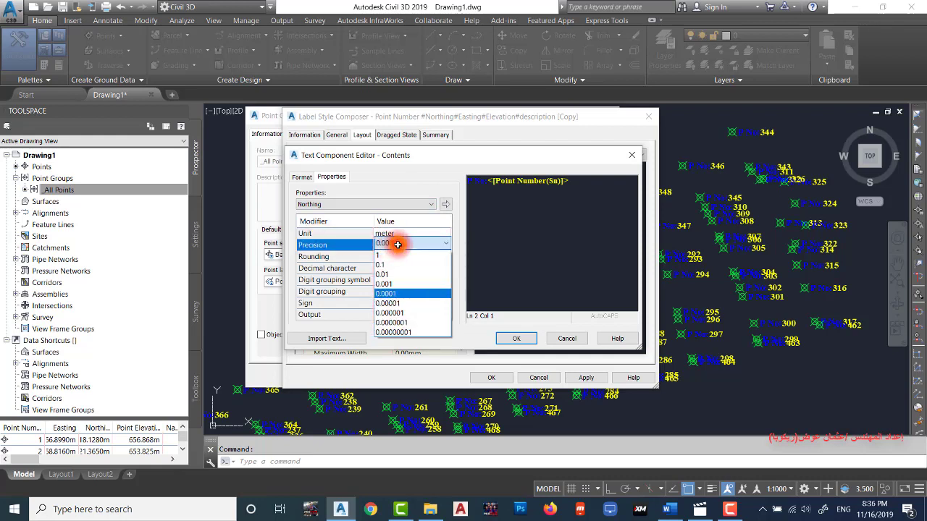
click(396, 283)
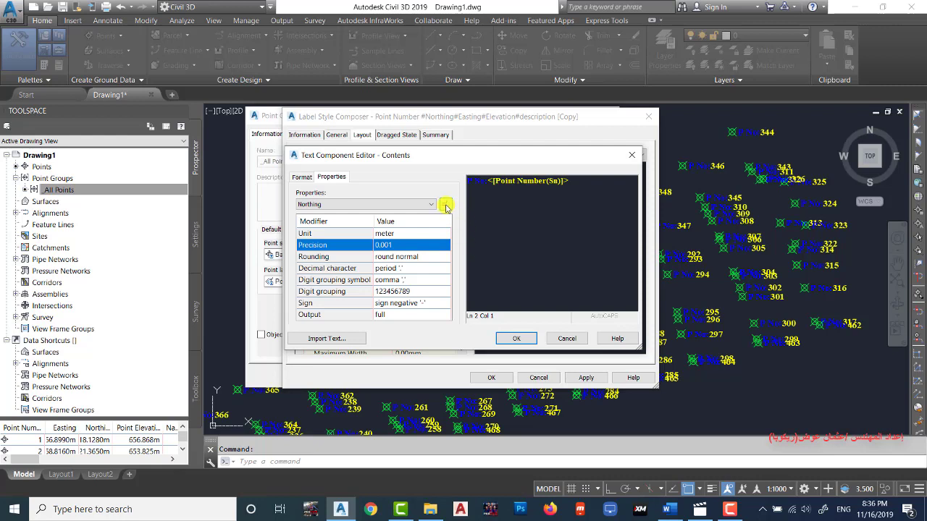
click(445, 205)
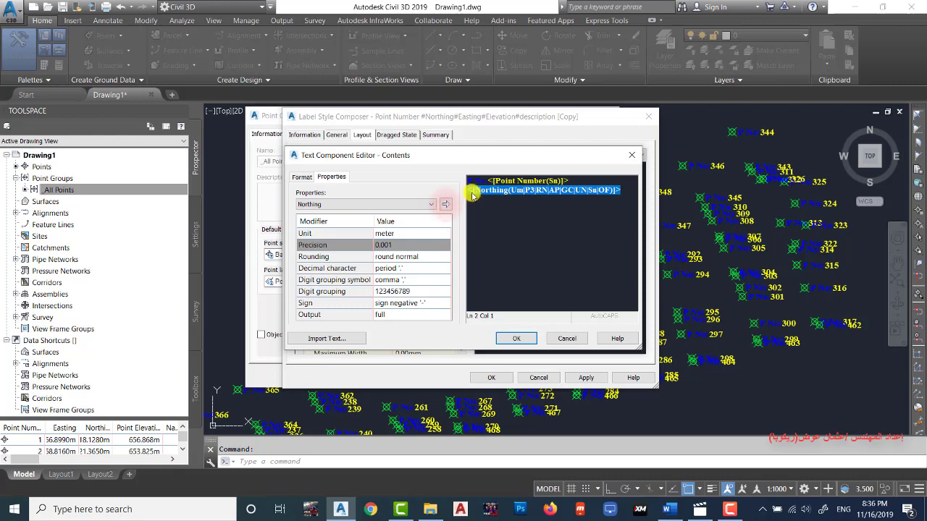
- Type the prefix 'N:' before the Northing field on line 2
drag(451, 181, 469, 191)
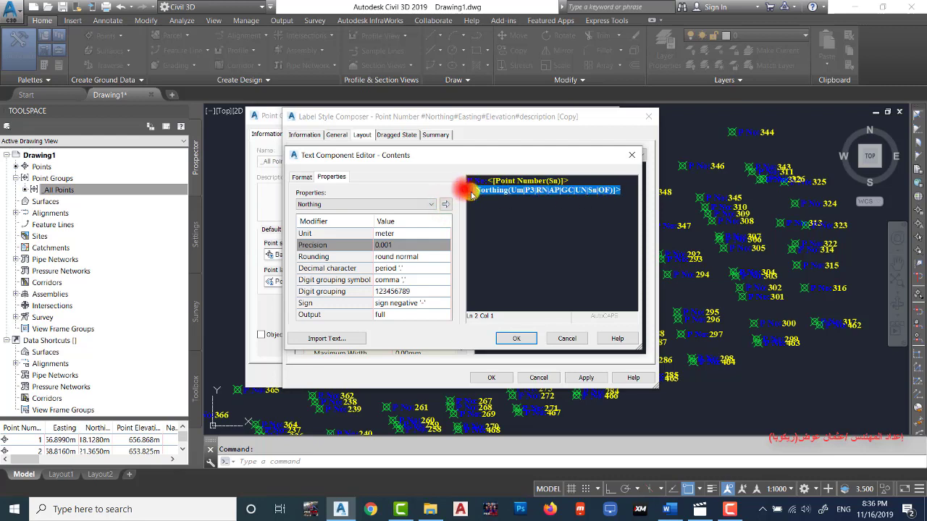
click(468, 190)
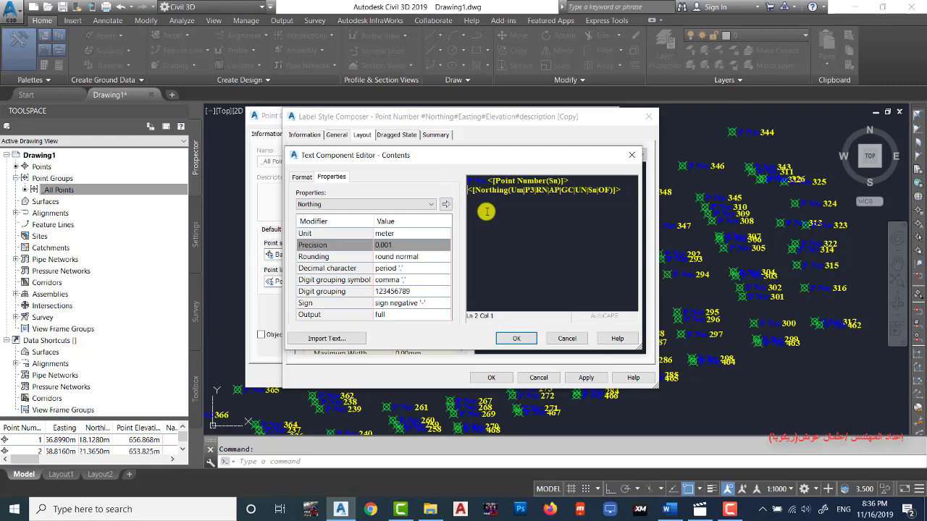
text(N)
text(:)
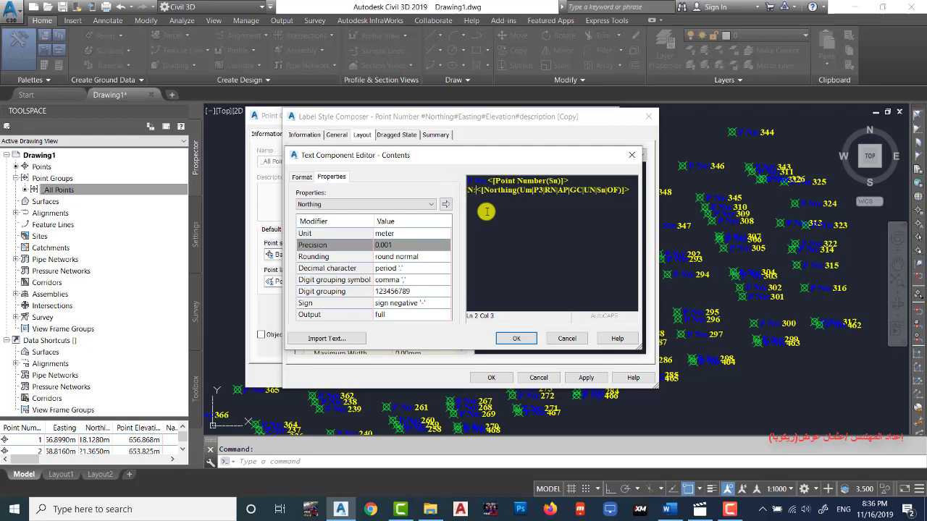
click(627, 190)
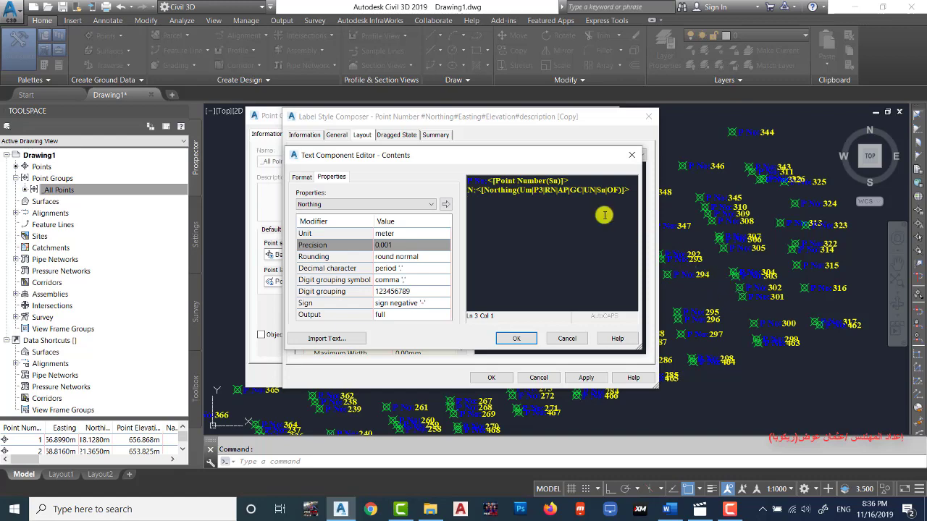
click(430, 205)
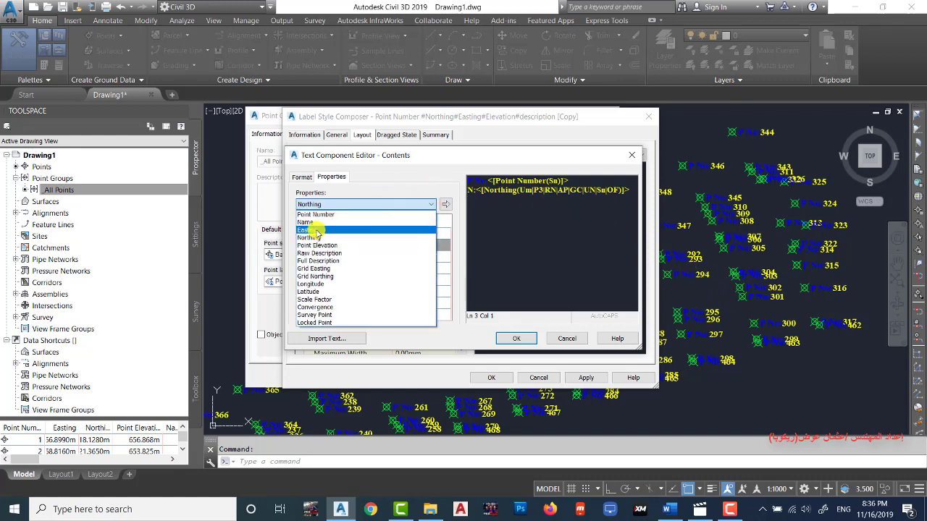
- Insert the Easting field at 0.001 precision on a new line, prefixed 'E:'
click(316, 230)
click(389, 244)
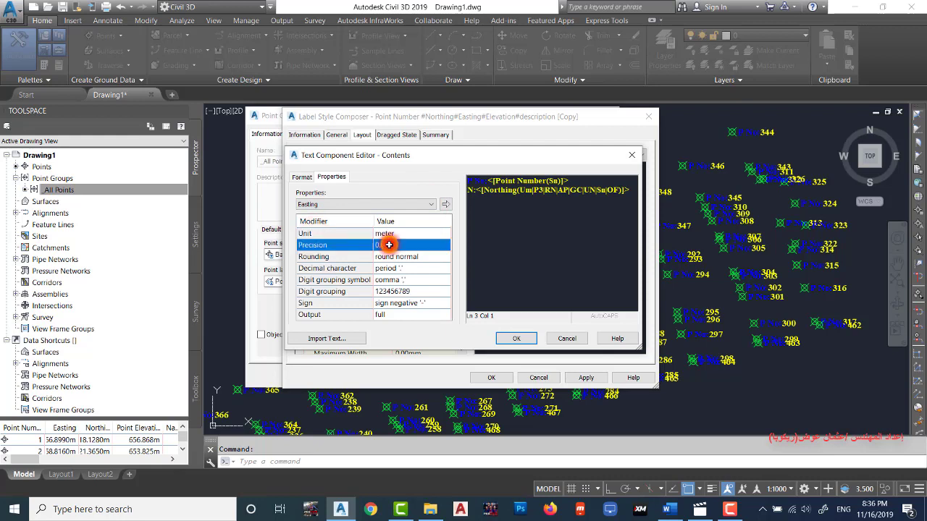
click(409, 244)
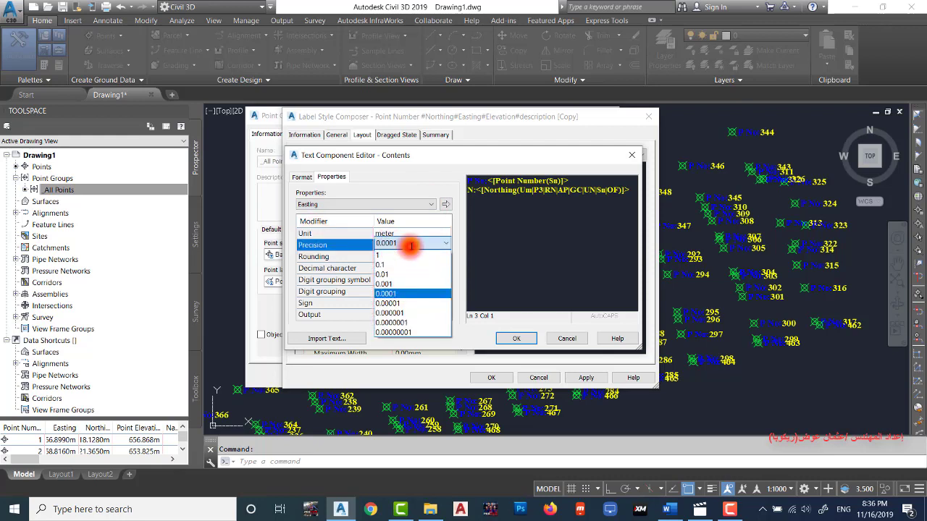
click(392, 284)
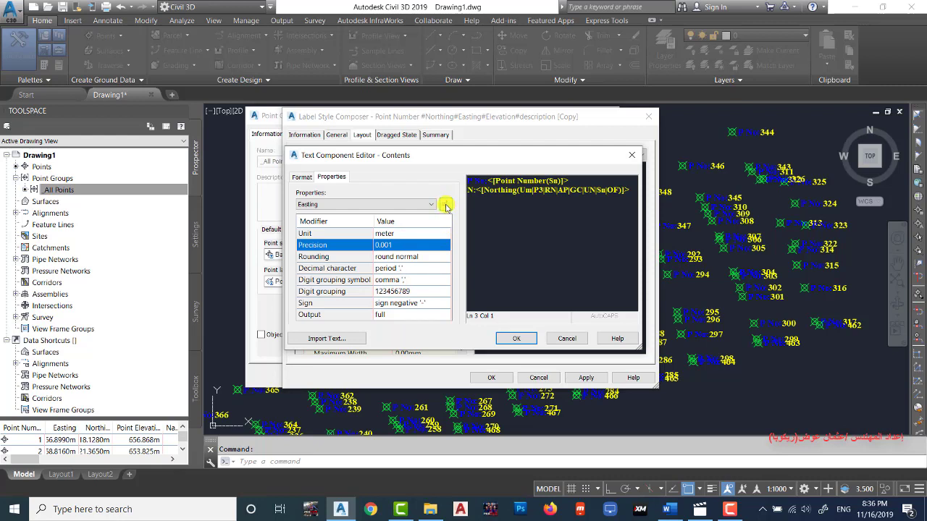
click(445, 205)
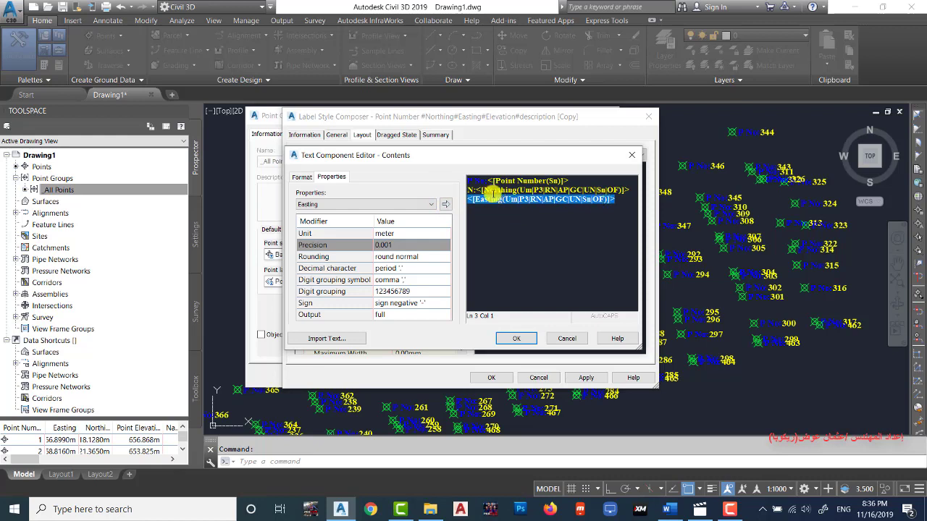
click(469, 199)
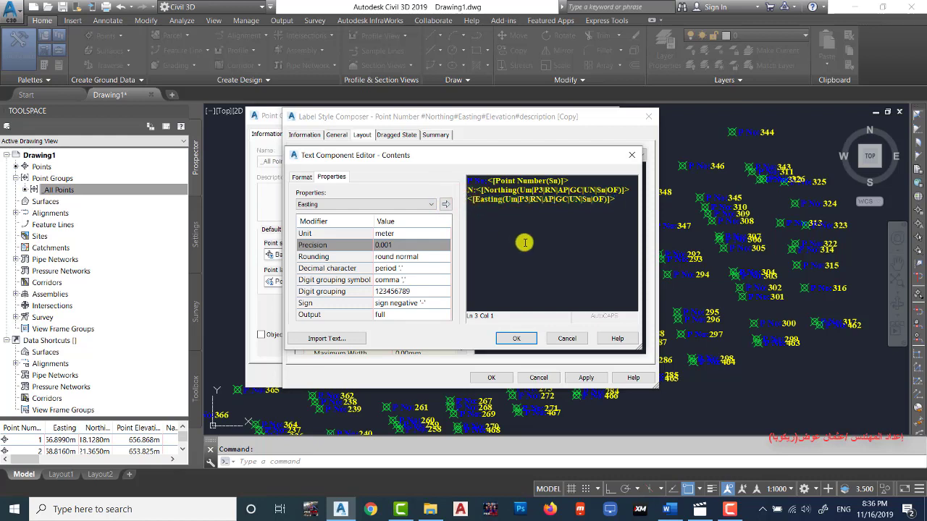
text(E)
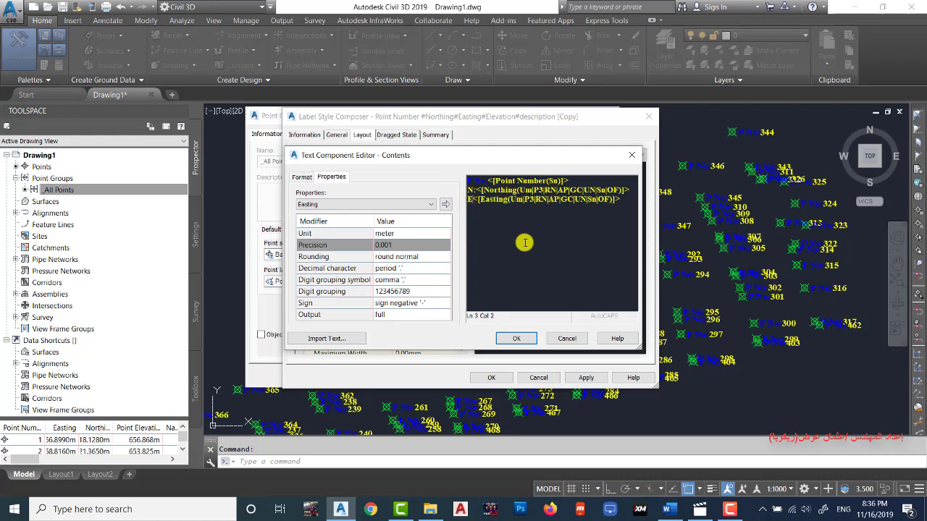
text(:)
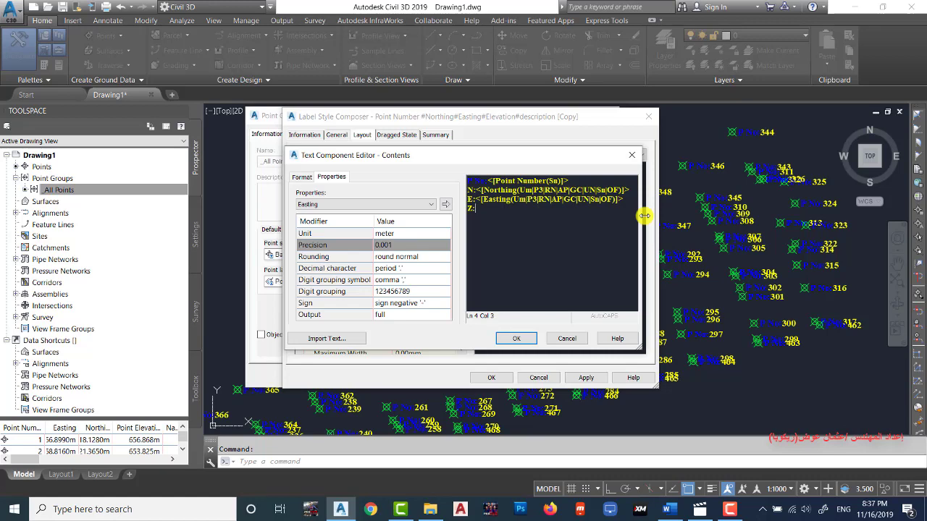
- Insert the Point Elevation field after the 'Z:' prefix
click(431, 204)
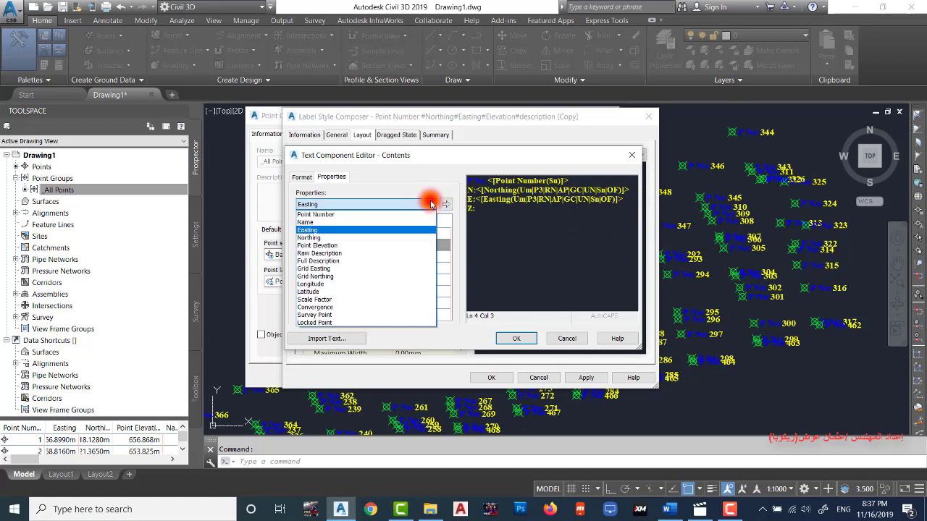
click(335, 246)
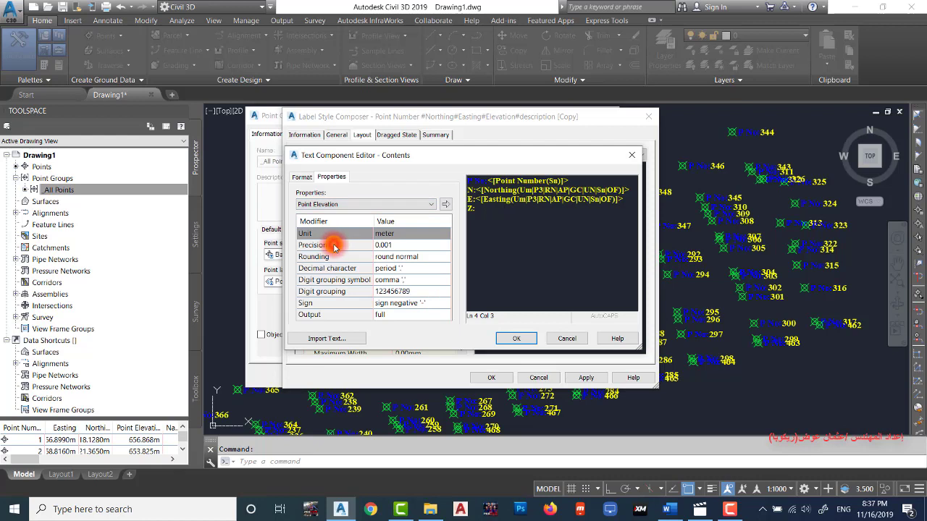
click(445, 205)
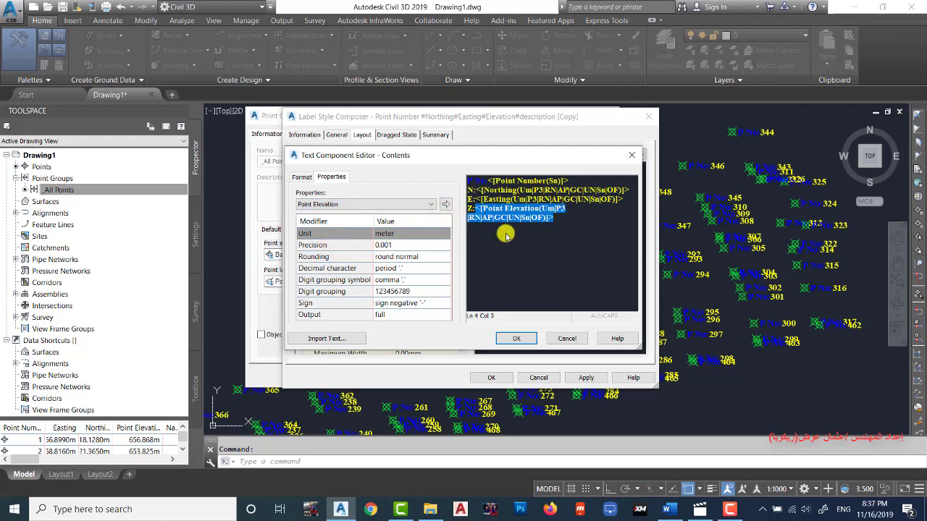
click(565, 226)
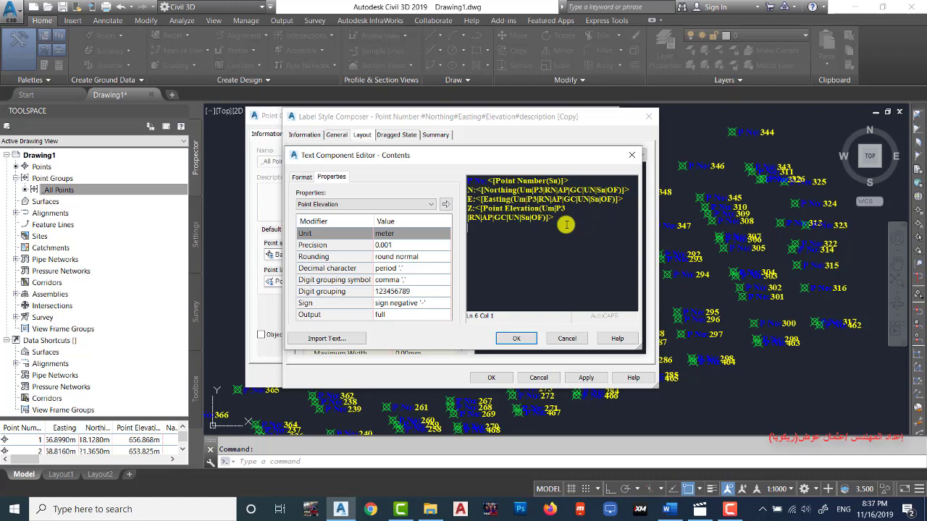
- Insert the Full Description field on a new line prefixed 'Desc:'
click(431, 205)
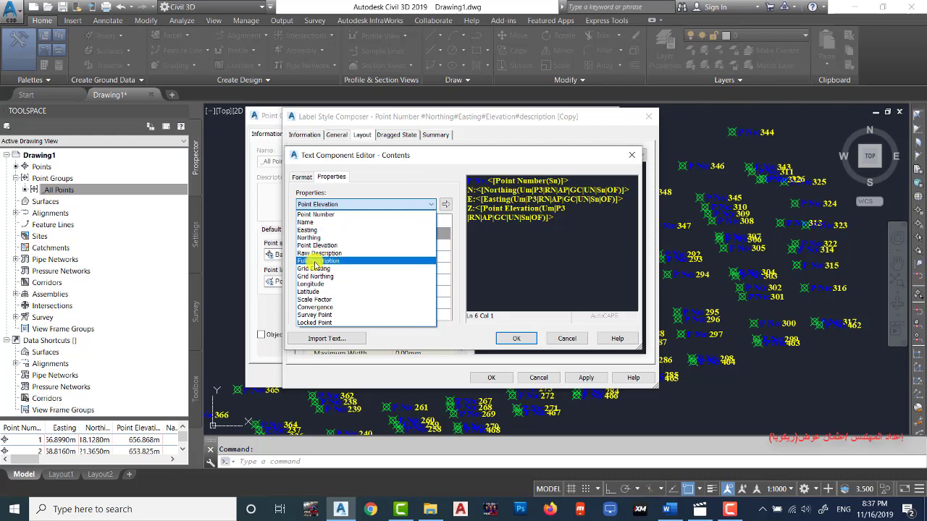
click(318, 261)
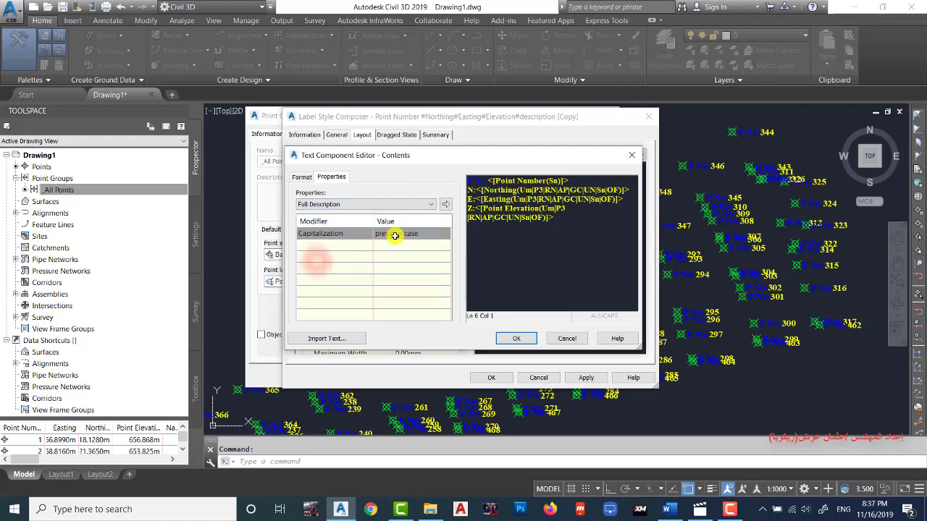
click(445, 207)
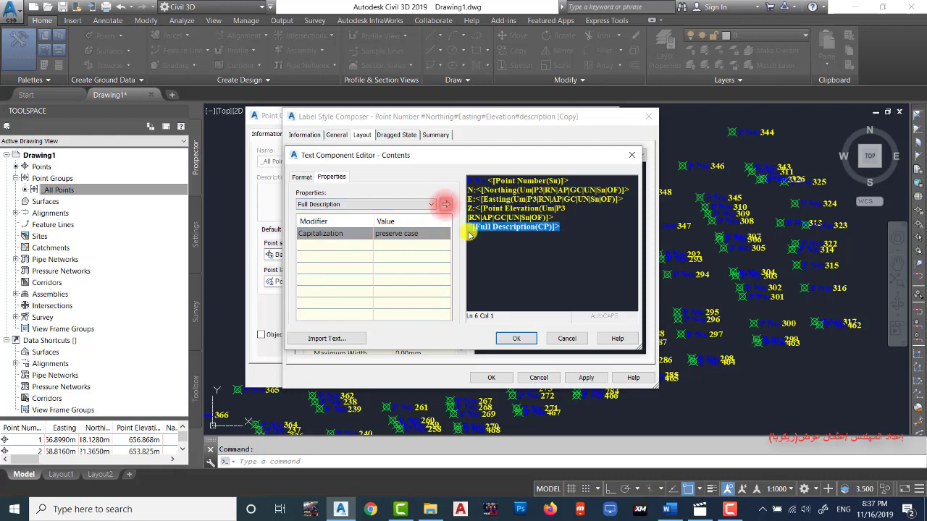
click(469, 227)
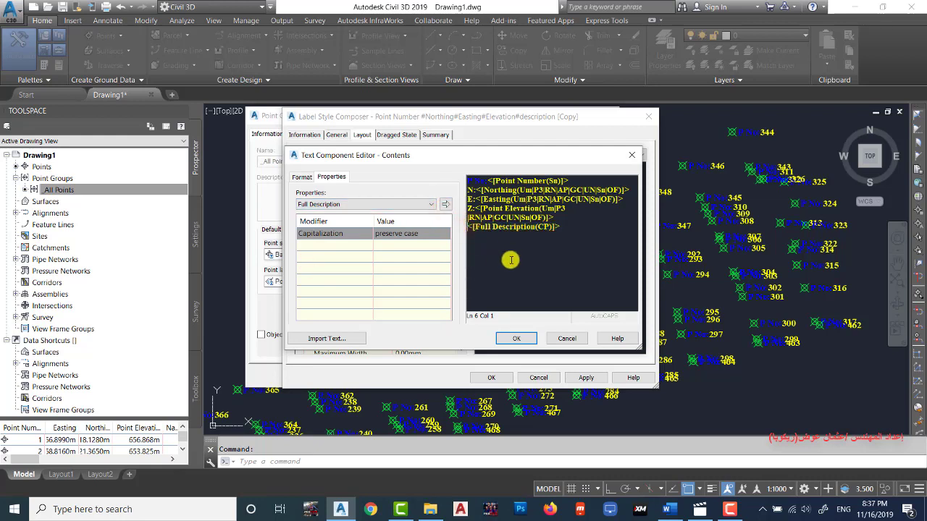
text(D)
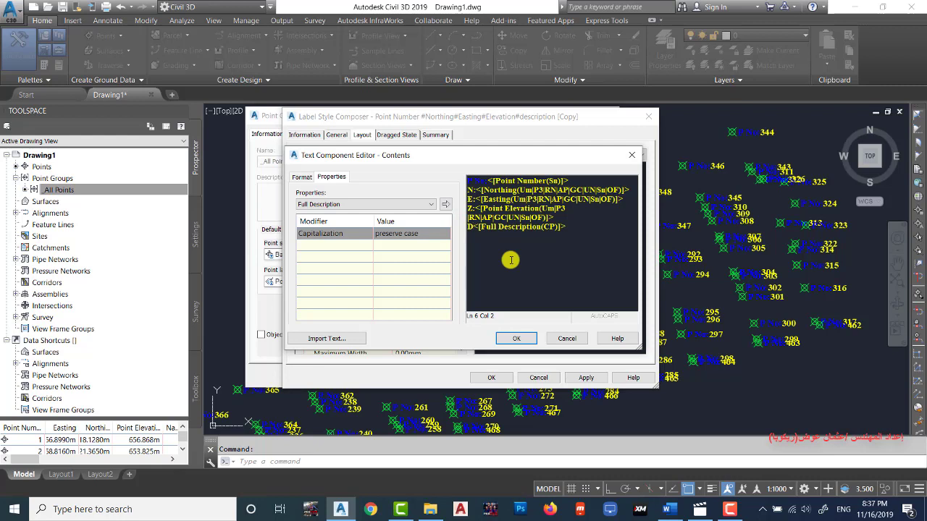
text(esc)
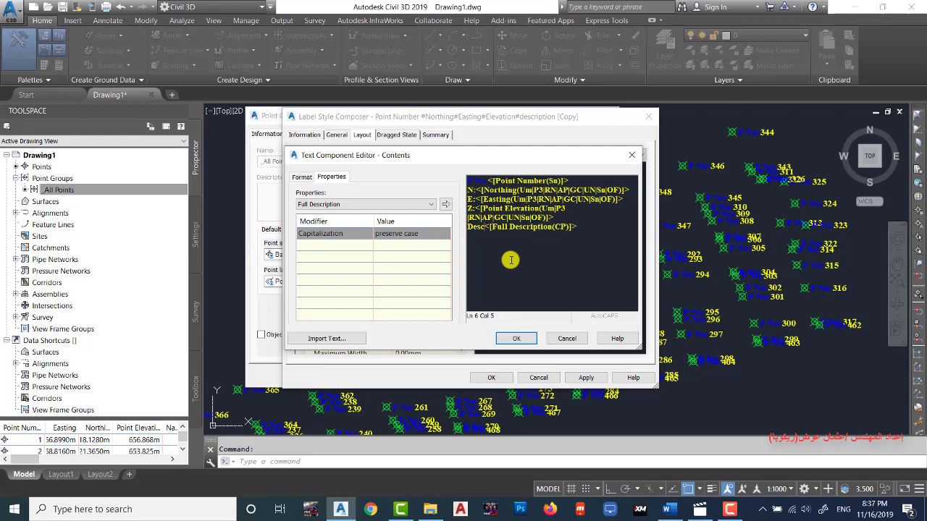
text(:)
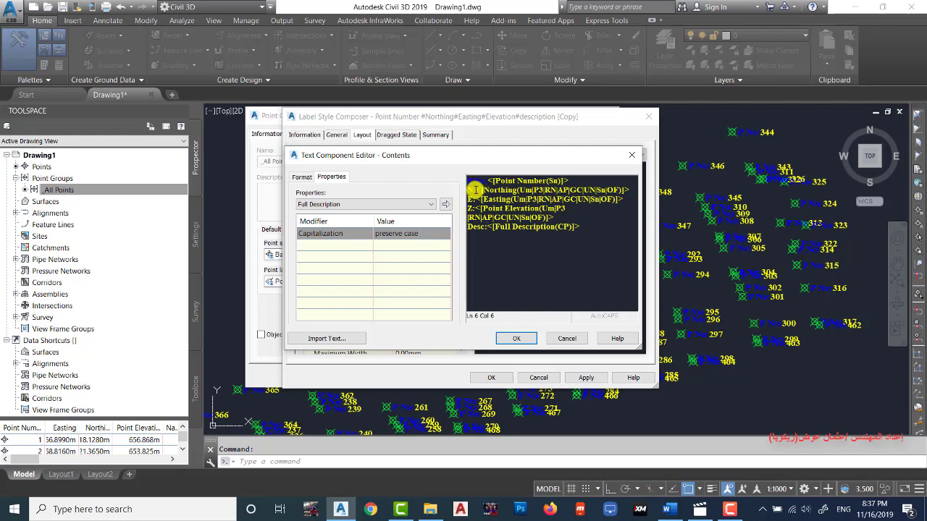
- Colour the 'N:' and 'E:' prefixes blue
double_click(464, 190)
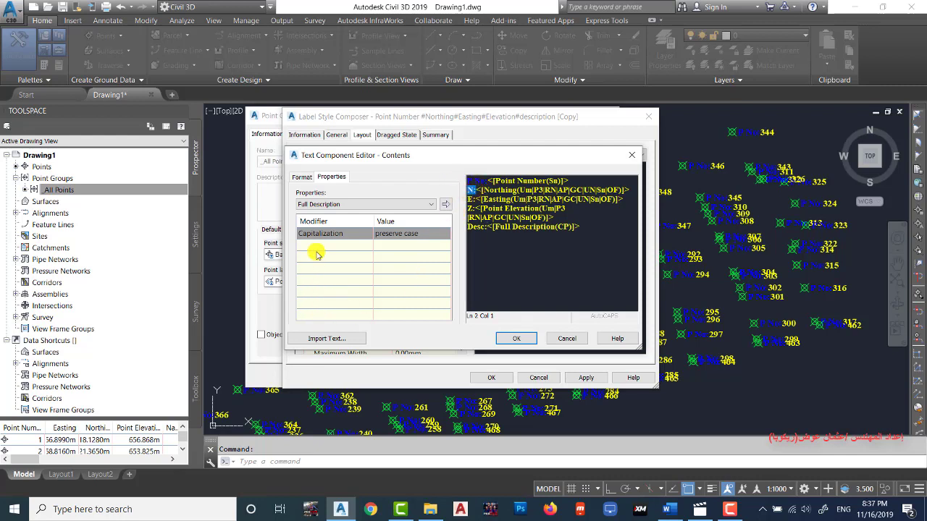
click(303, 176)
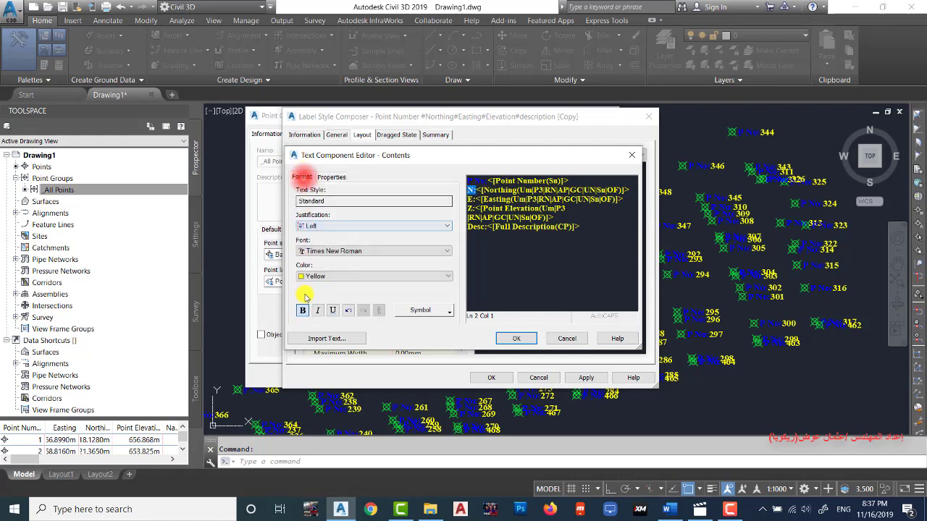
click(319, 276)
click(311, 332)
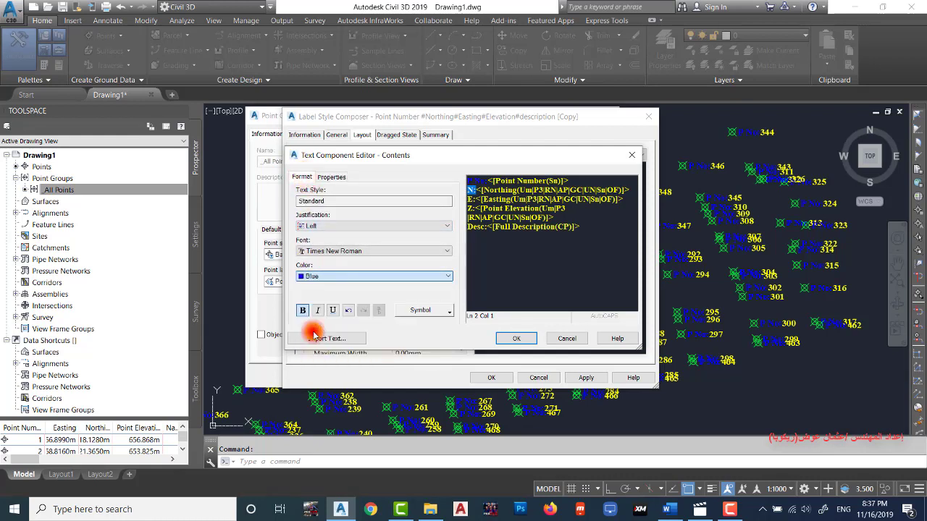
click(469, 199)
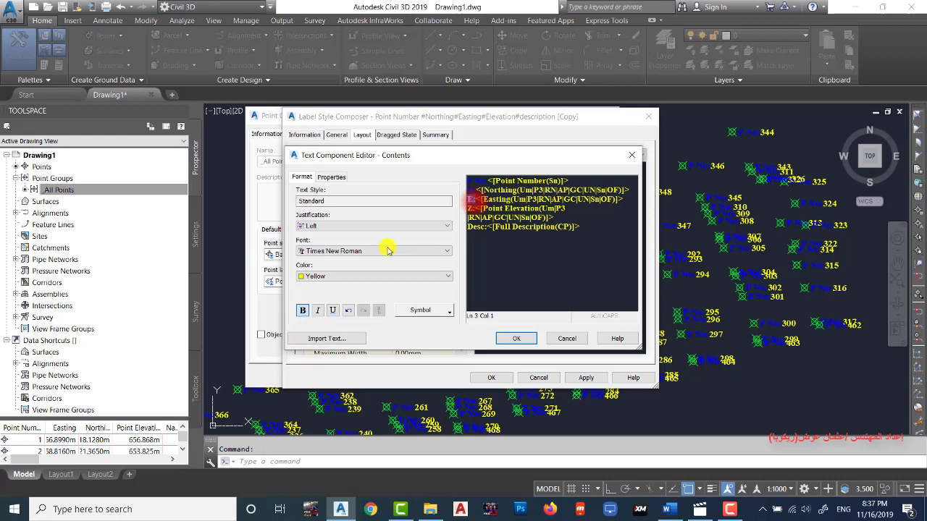
click(318, 276)
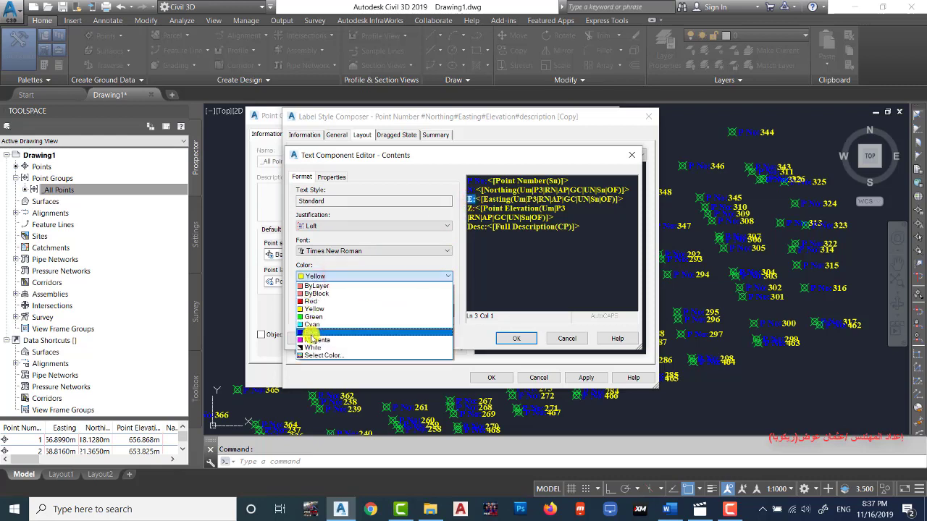
click(310, 332)
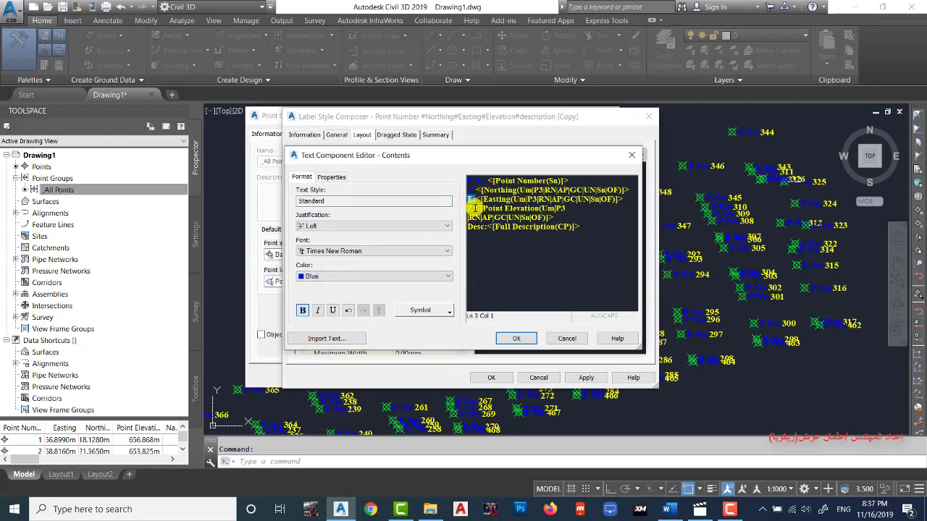
- Colour the 'Z:' and 'Desc:' prefixes blue and apply the updated label style to all points
click(464, 208)
double_click(464, 209)
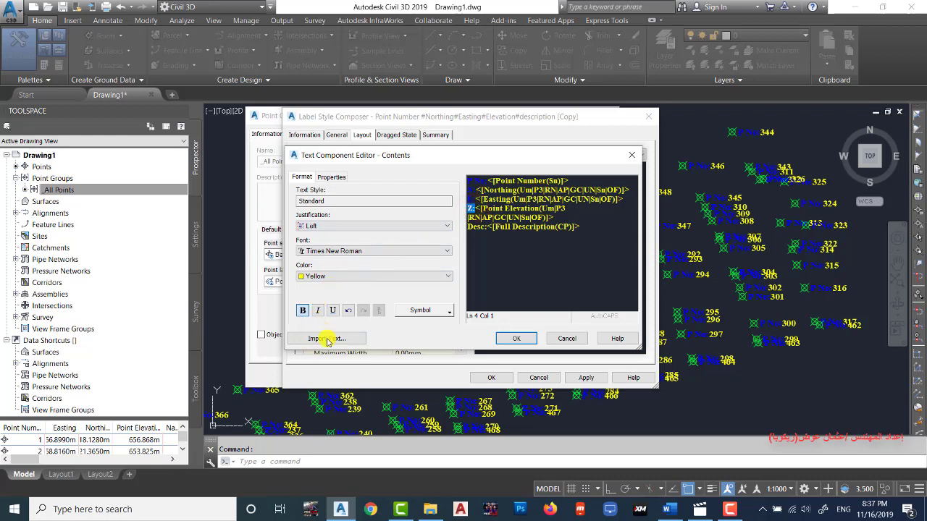
click(319, 276)
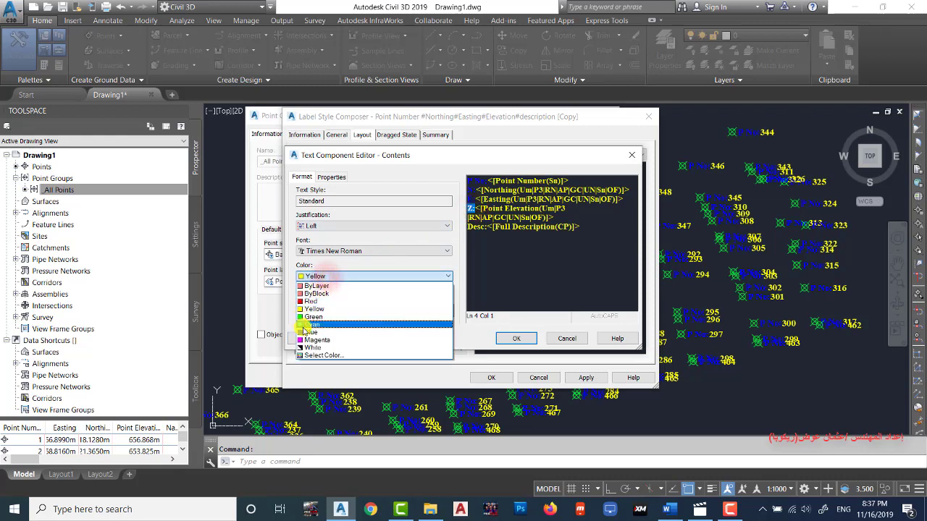
click(307, 332)
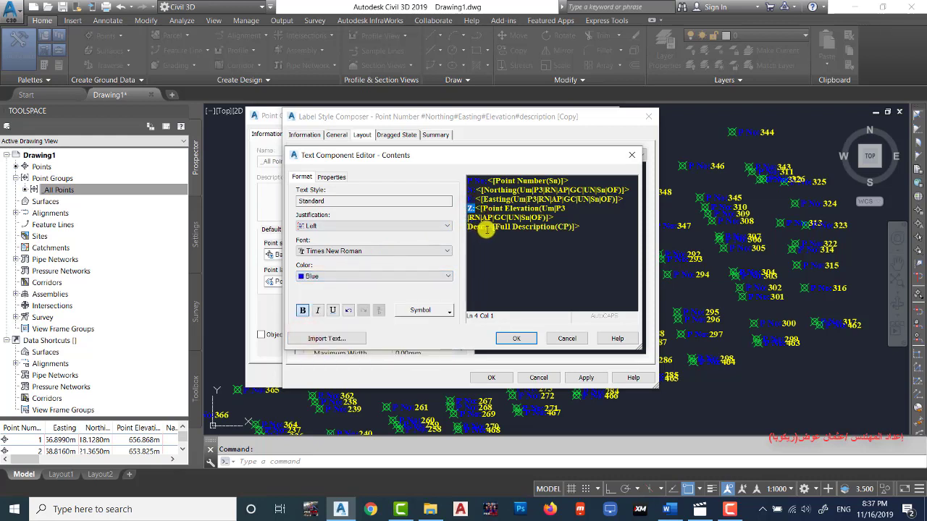
double_click(484, 227)
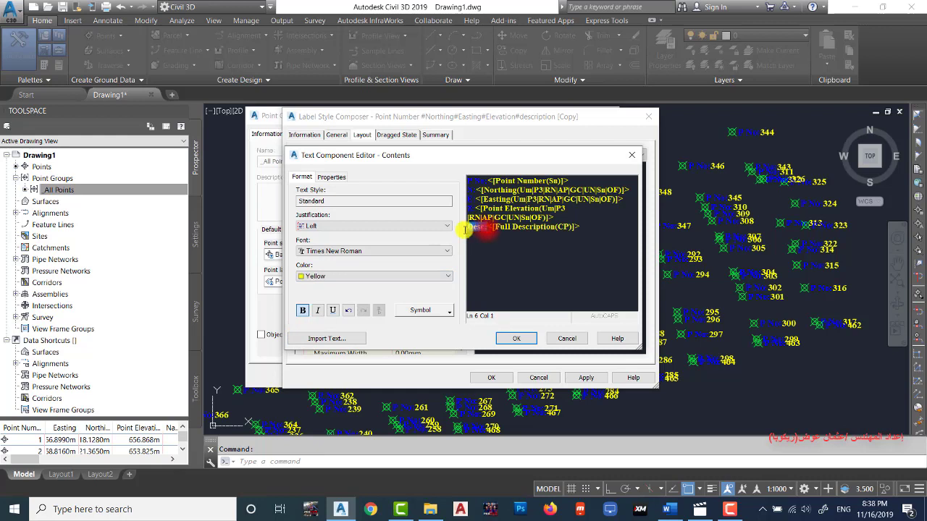
click(335, 277)
click(309, 331)
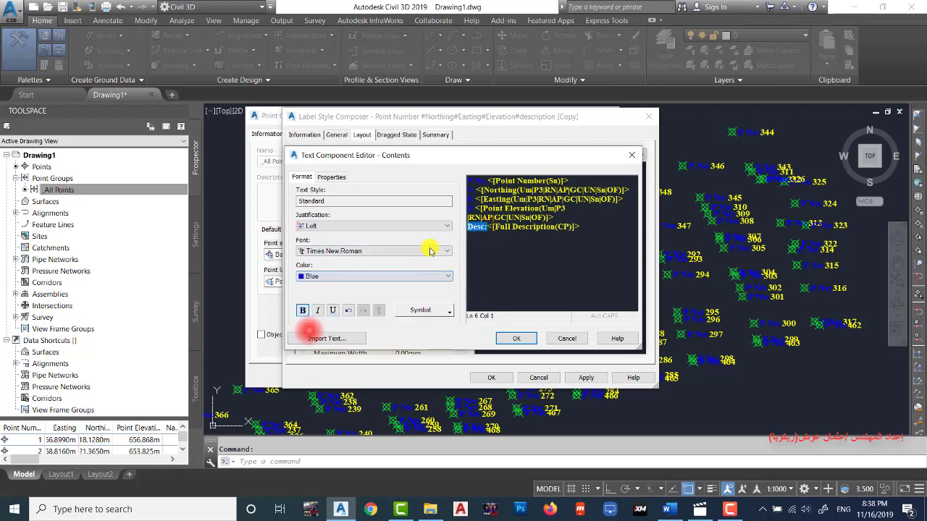
click(515, 338)
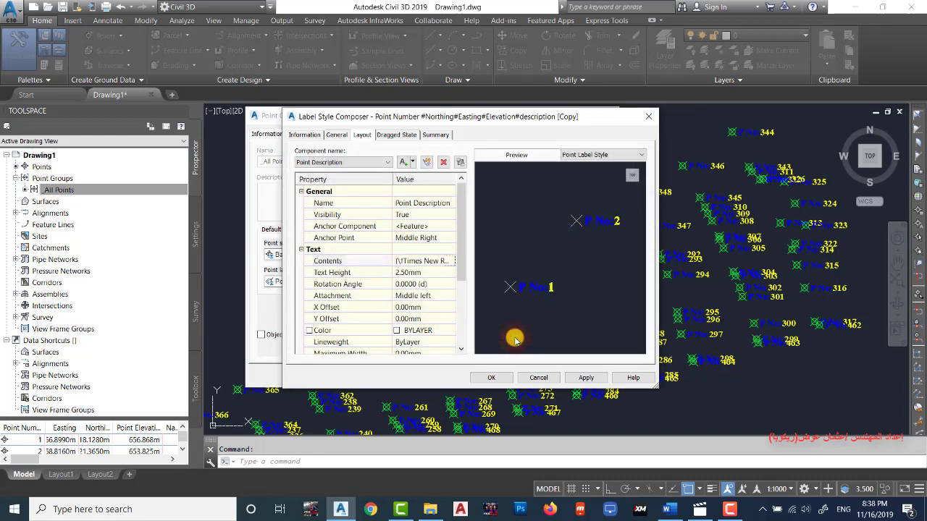
click(493, 378)
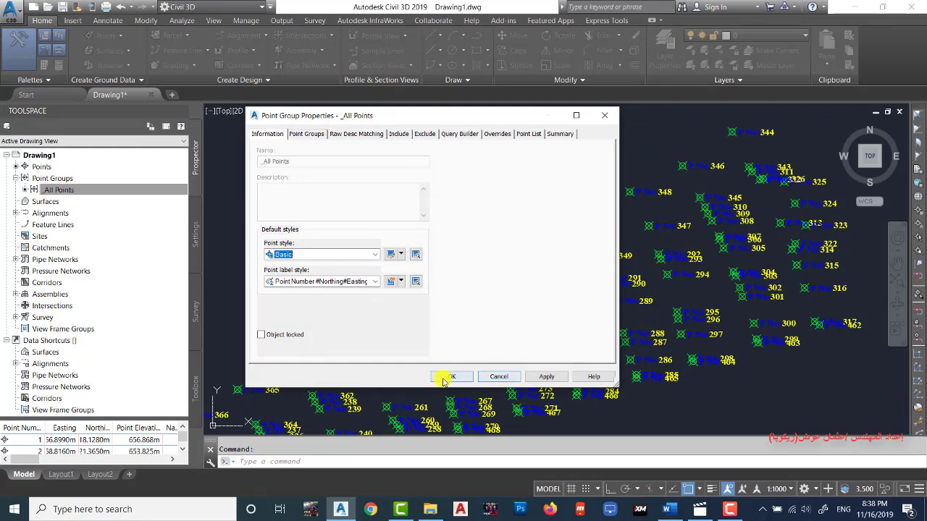
click(445, 378)
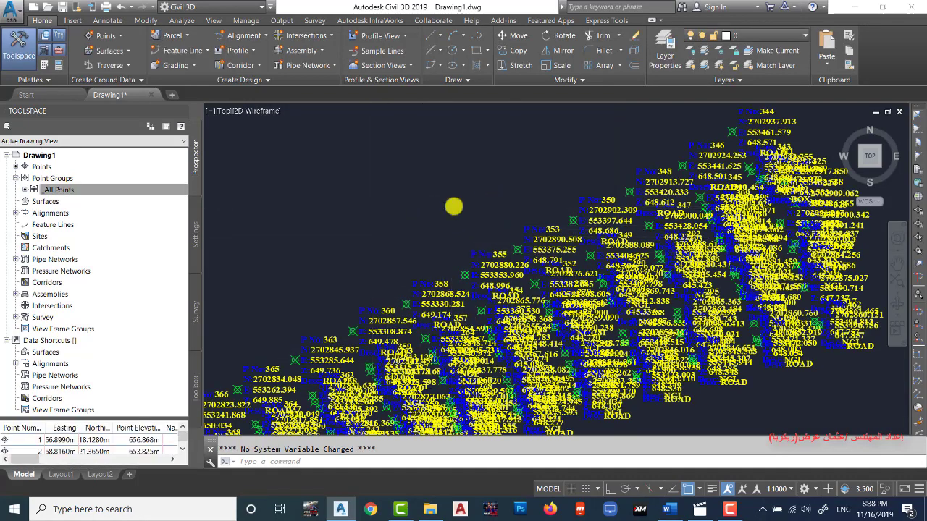
- Set the drawing annotation scale to 1:100 with the point labels in view
scroll(453, 207, down, 5)
scroll(355, 265, up, 2)
scroll(376, 243, up, 1)
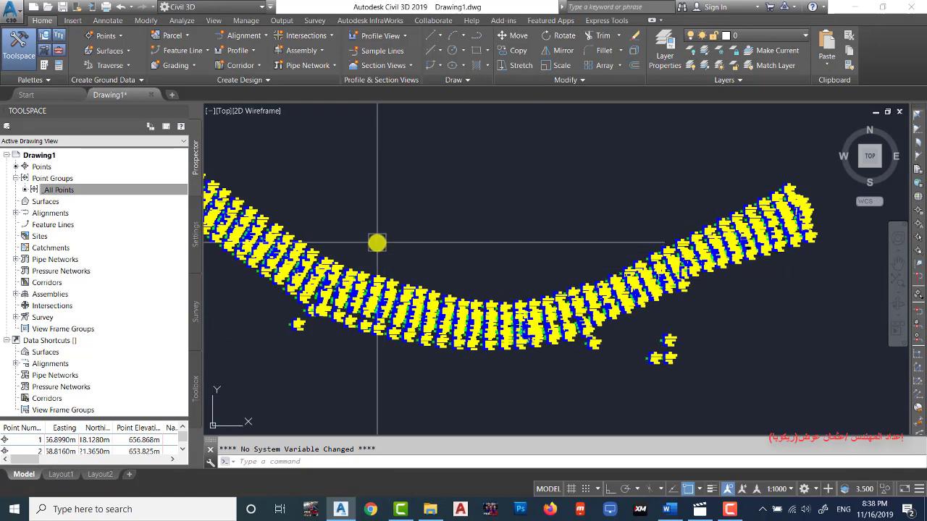
middle_drag(376, 242, 606, 304)
scroll(414, 218, up, 3)
scroll(418, 233, up, 2)
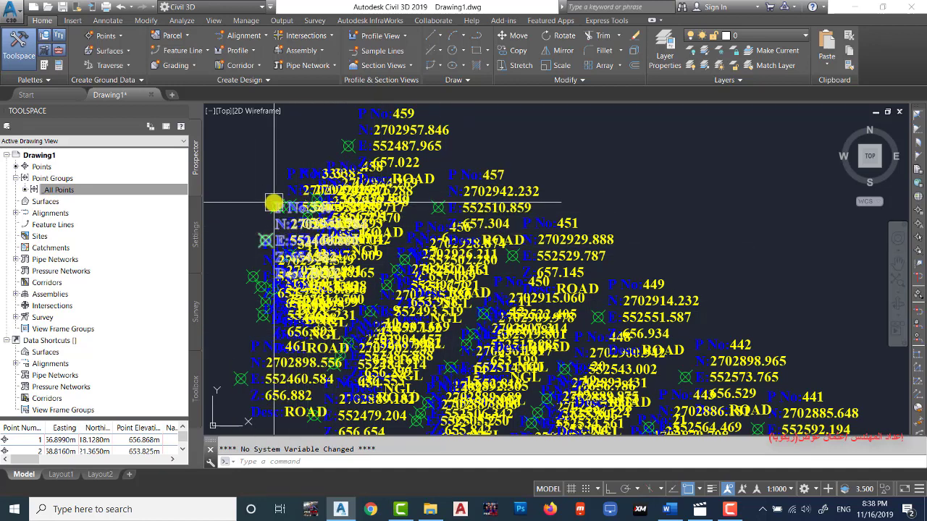
mouse_move(274, 203)
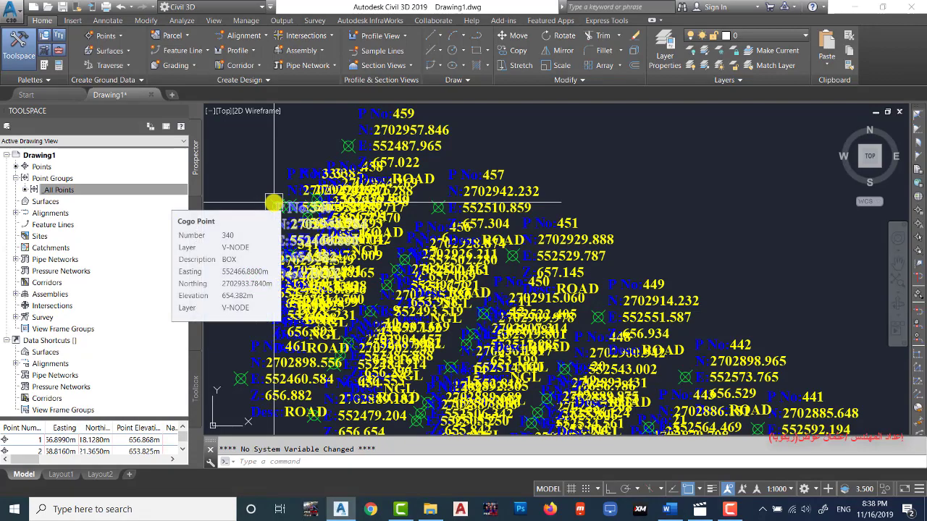
middle_drag(274, 203, 315, 190)
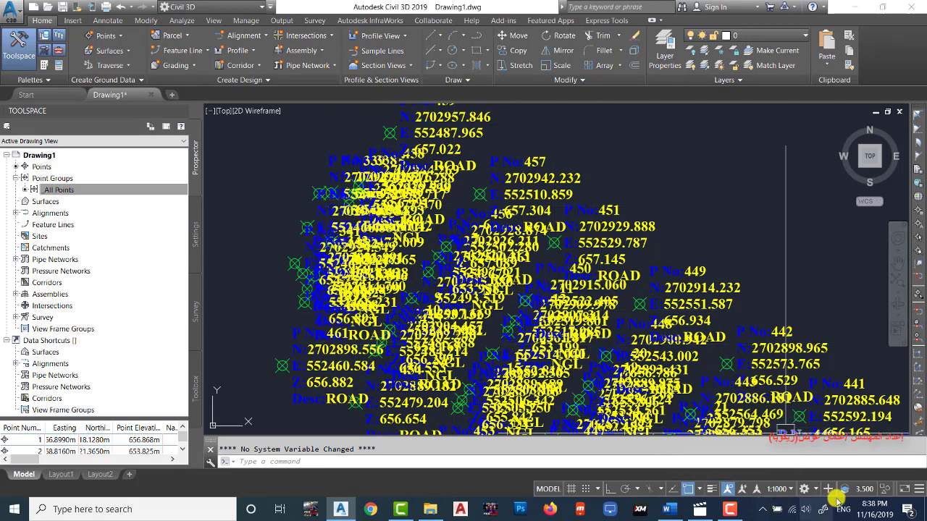
click(793, 491)
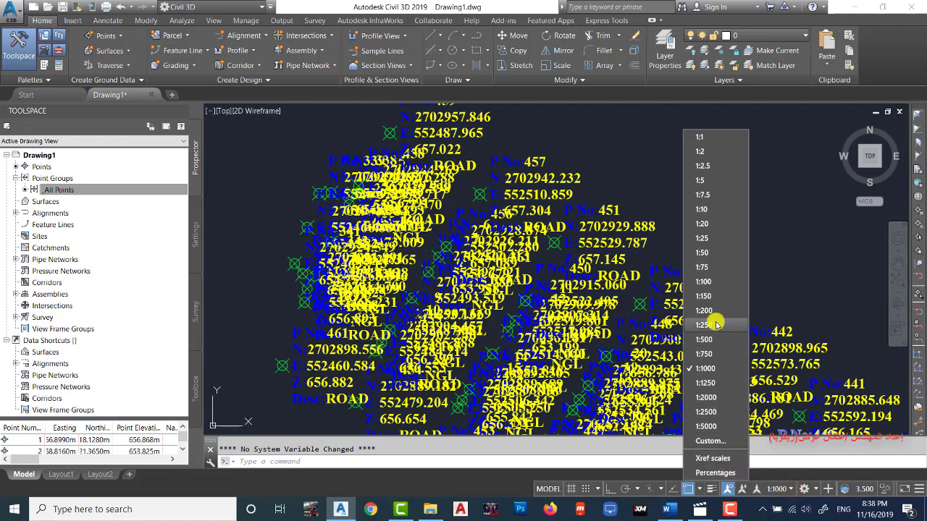
click(704, 282)
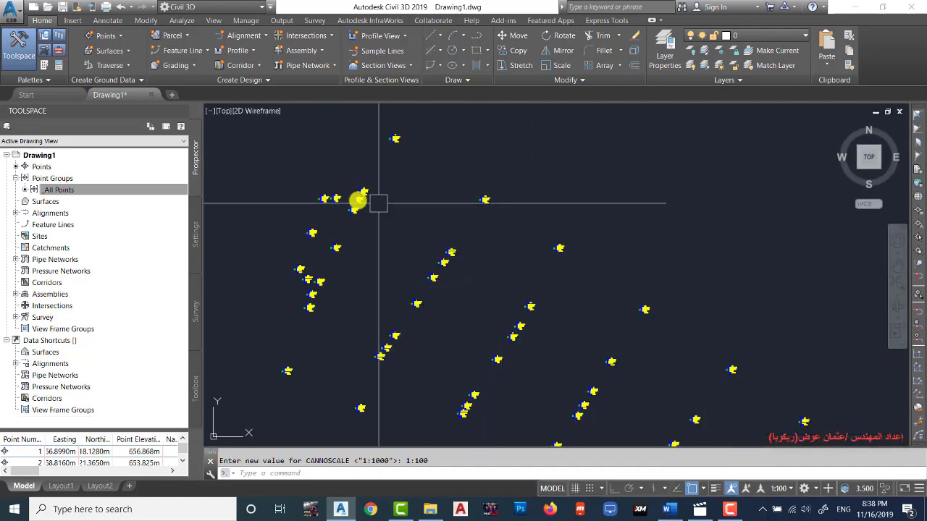
- Pan and zoom to inspect the labels of points 338 and 339
scroll(346, 201, up, 4)
scroll(342, 215, up, 3)
middle_drag(353, 215, 606, 180)
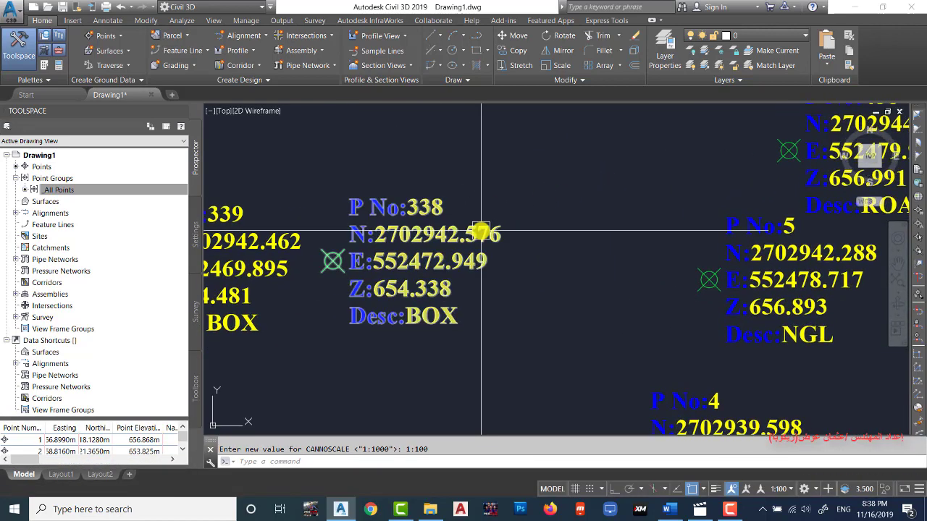
middle_drag(480, 234, 434, 204)
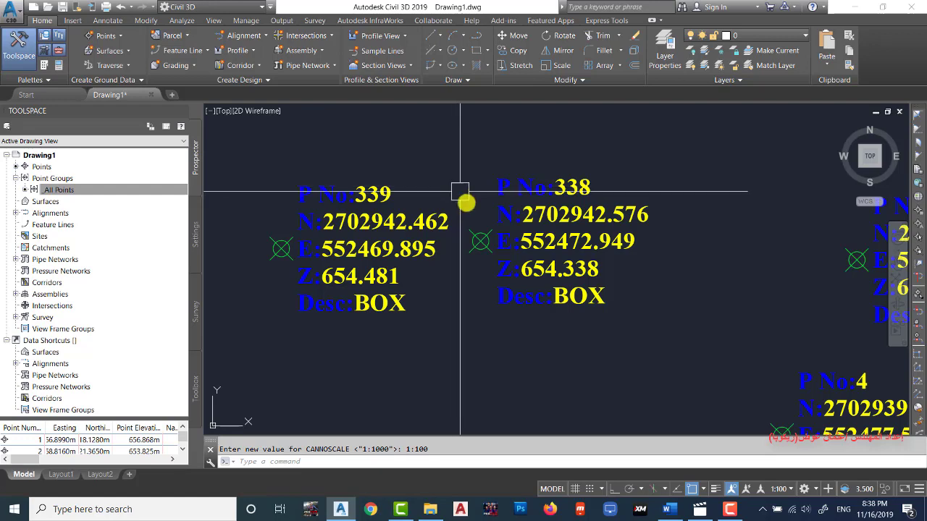
scroll(472, 214, down, 2)
middle_drag(472, 224, 507, 233)
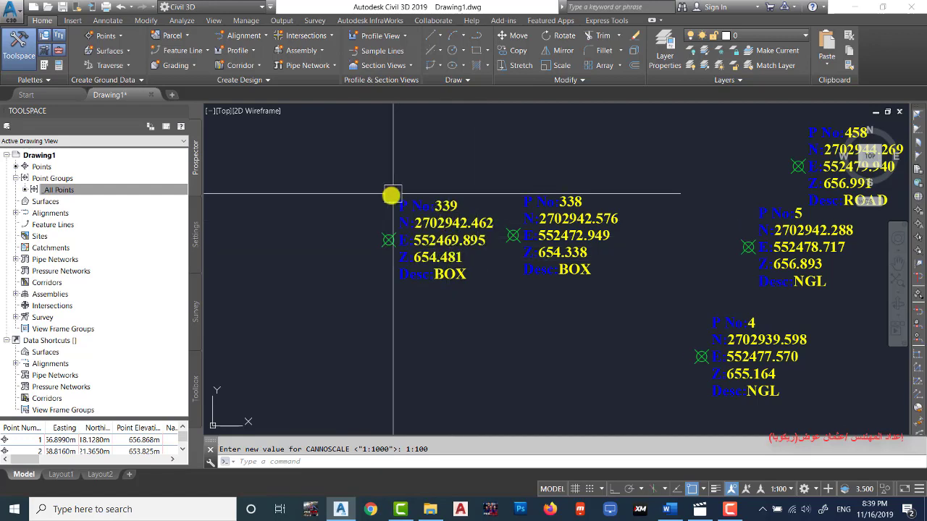
click(66, 190)
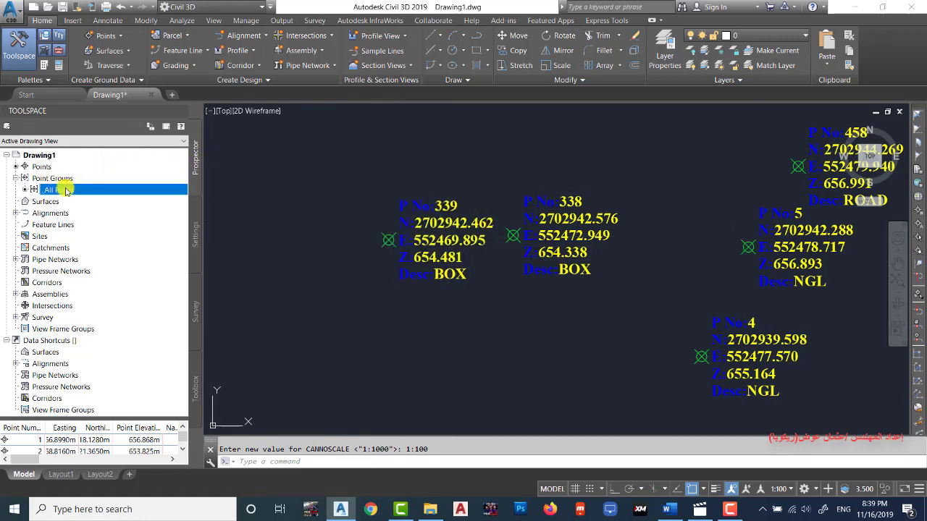
- In the All Points label style, set the text offset to X -8 mm and Y 12 mm
right_click(65, 190)
click(98, 197)
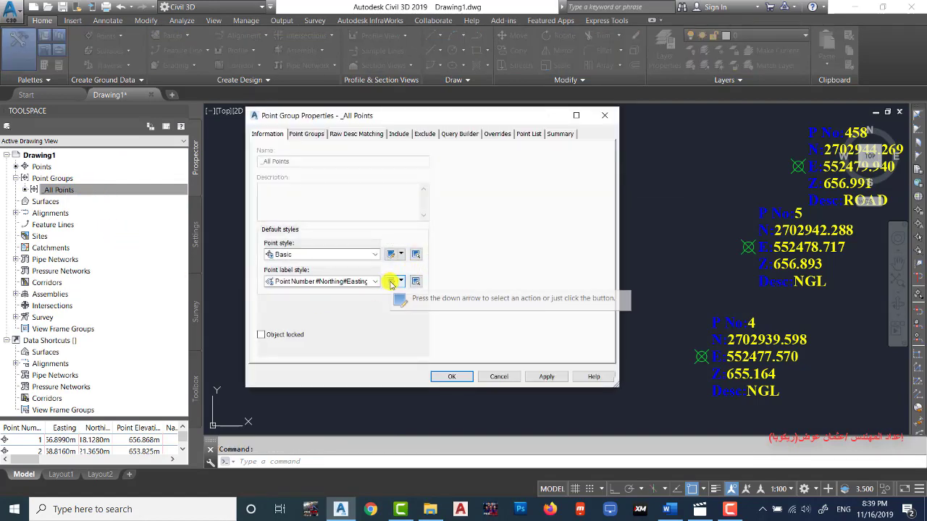
click(390, 283)
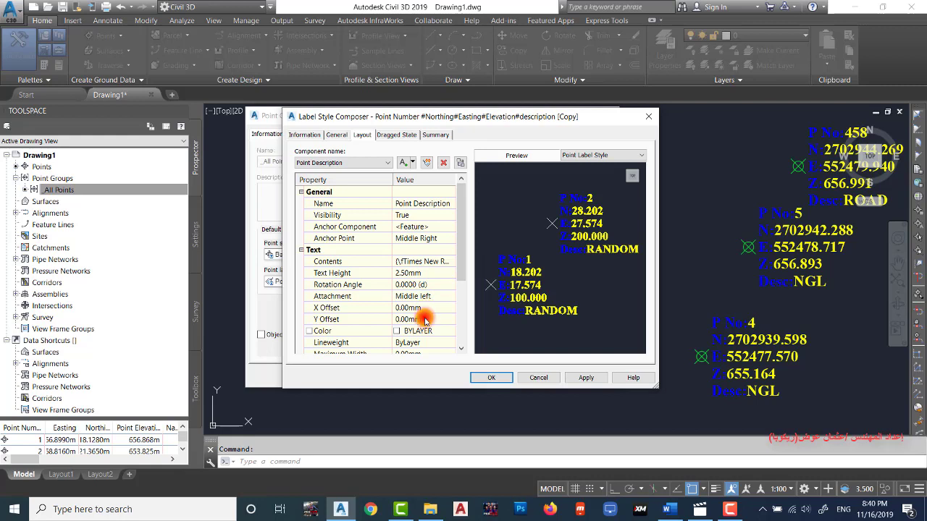
click(426, 318)
text(12)
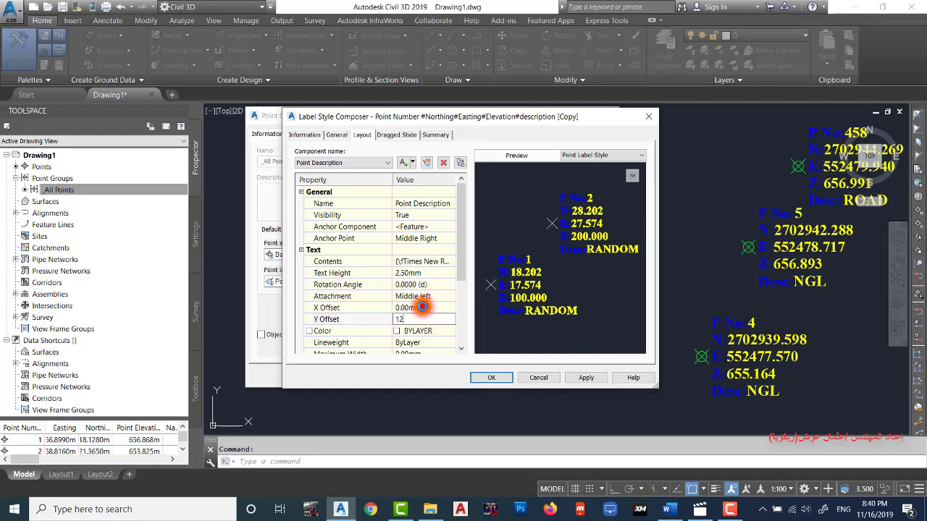
click(425, 308)
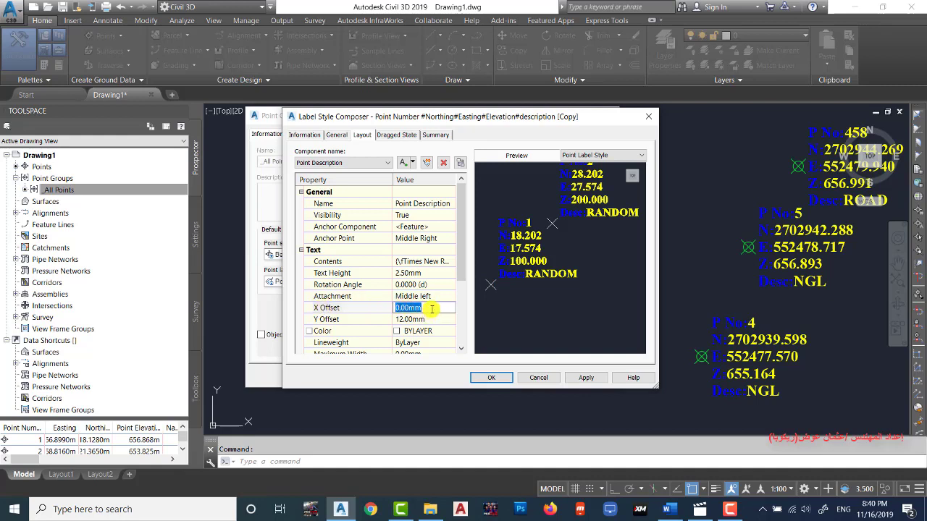
text(-8)
click(381, 293)
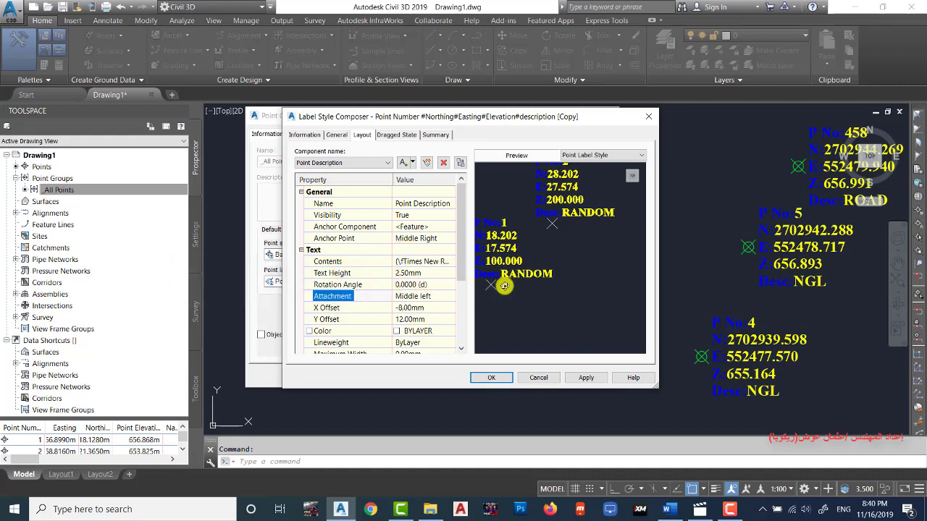
click(492, 378)
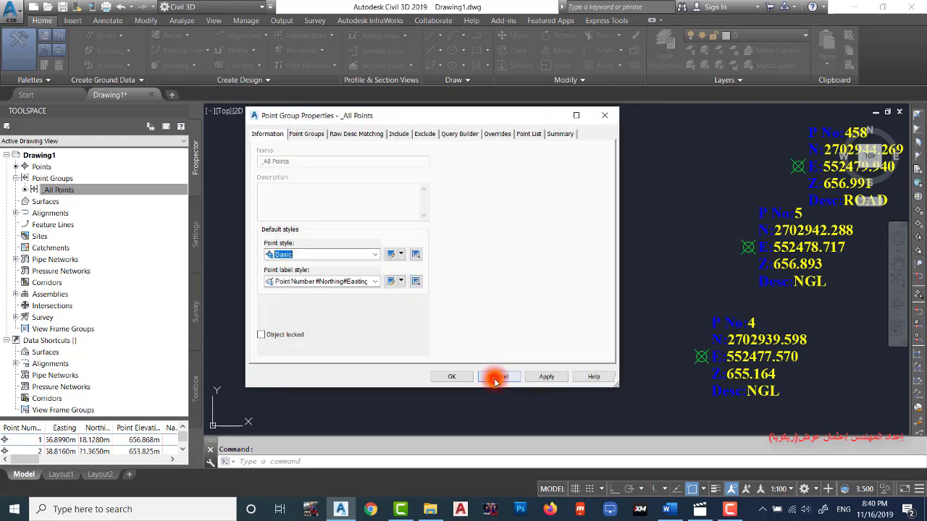
- Confirm the All Points group properties and zoom out to check the offset labels
click(452, 377)
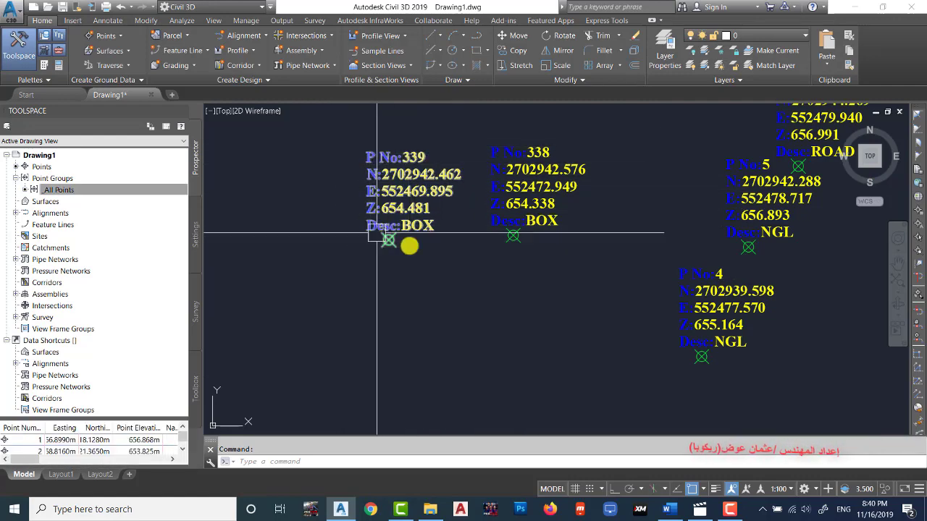
scroll(497, 272, down, 2)
scroll(500, 272, down, 1)
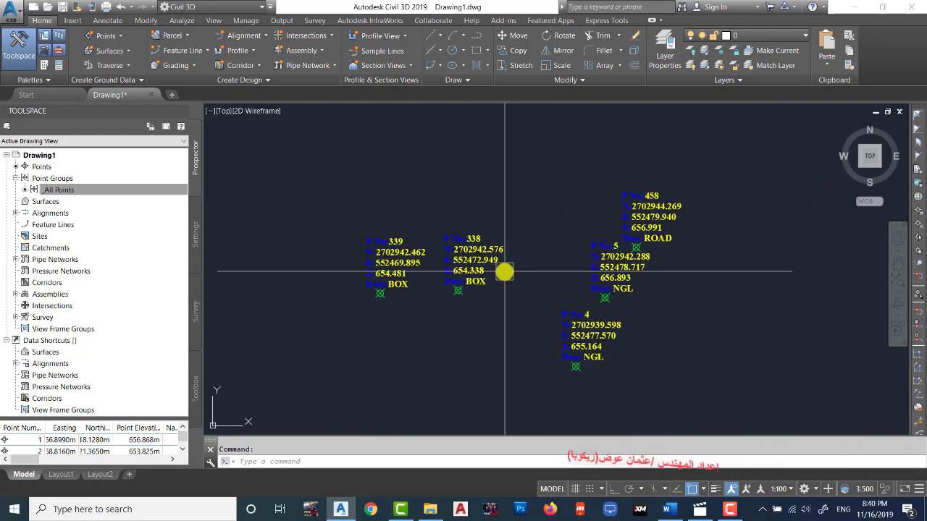